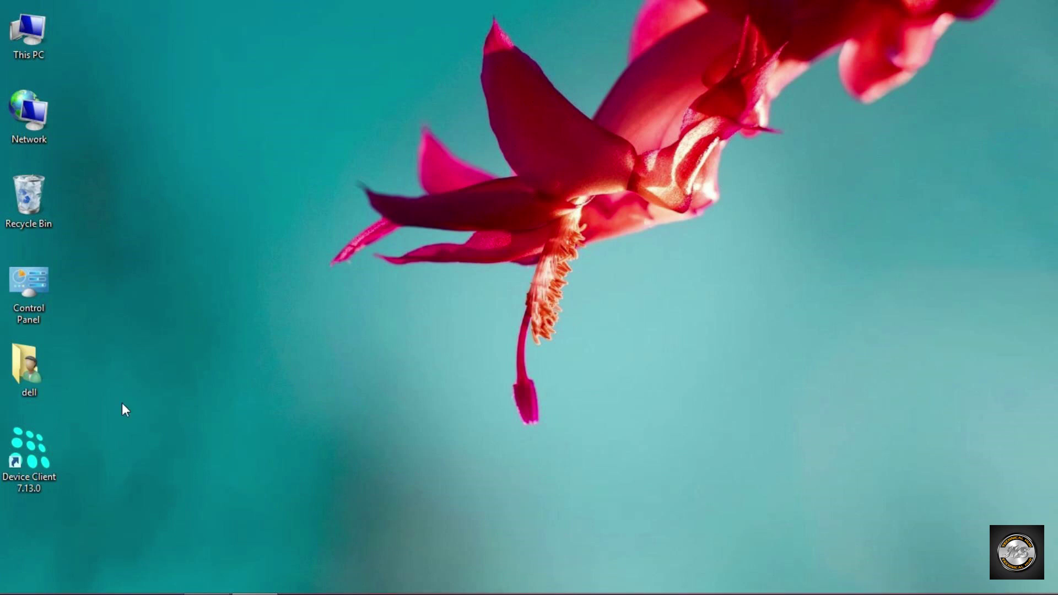
Launch Device Client, log in to the NVR at 192.168.1.123 with the admin credentials, and select tile 2.
{"action": "double_click", "coordinate": [30, 449]}
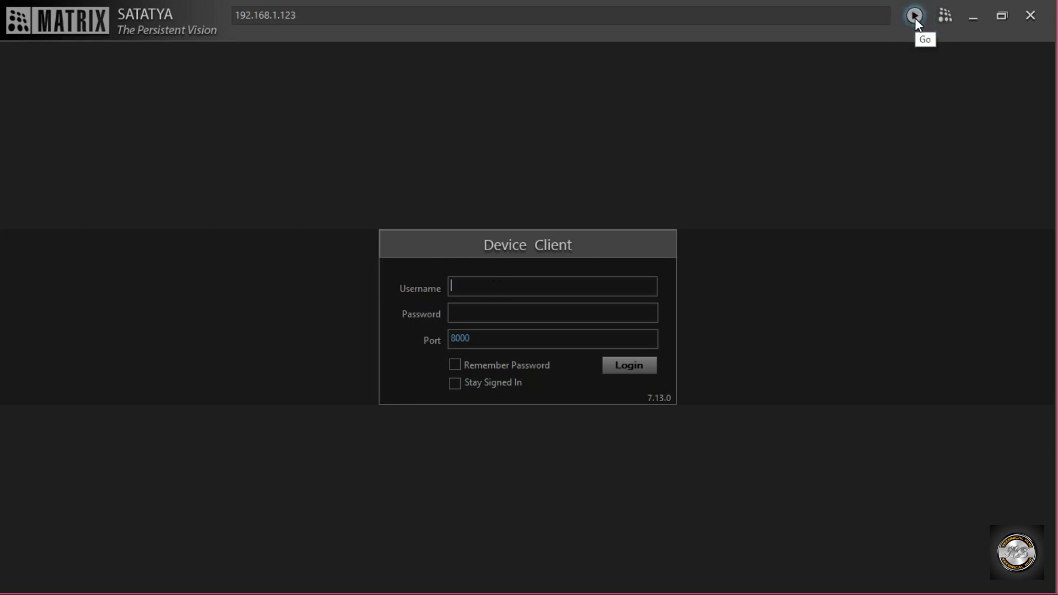
{"action": "type", "text": "admin"}
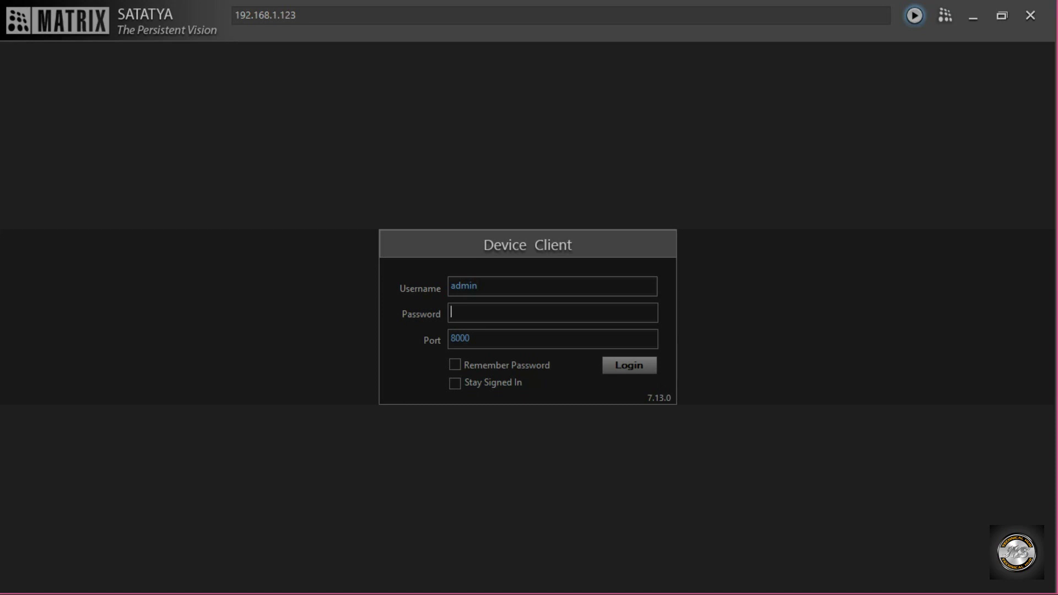
{"action": "key", "text": "Caps_Lock"}
{"action": "type", "text": "AD"}
{"action": "key", "text": "Return"}
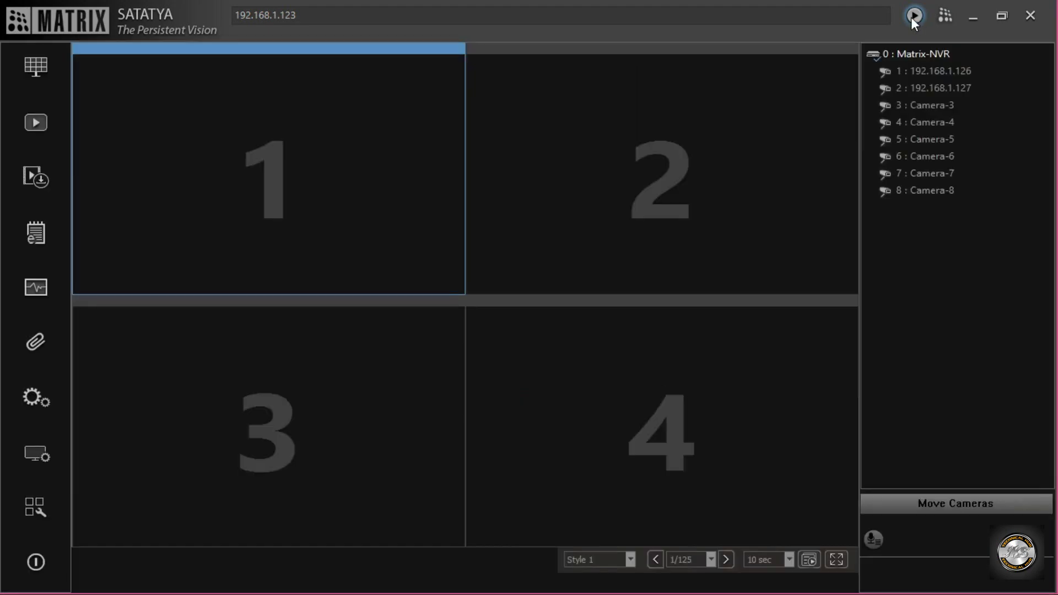
{"action": "left_click", "coordinate": [668, 164]}
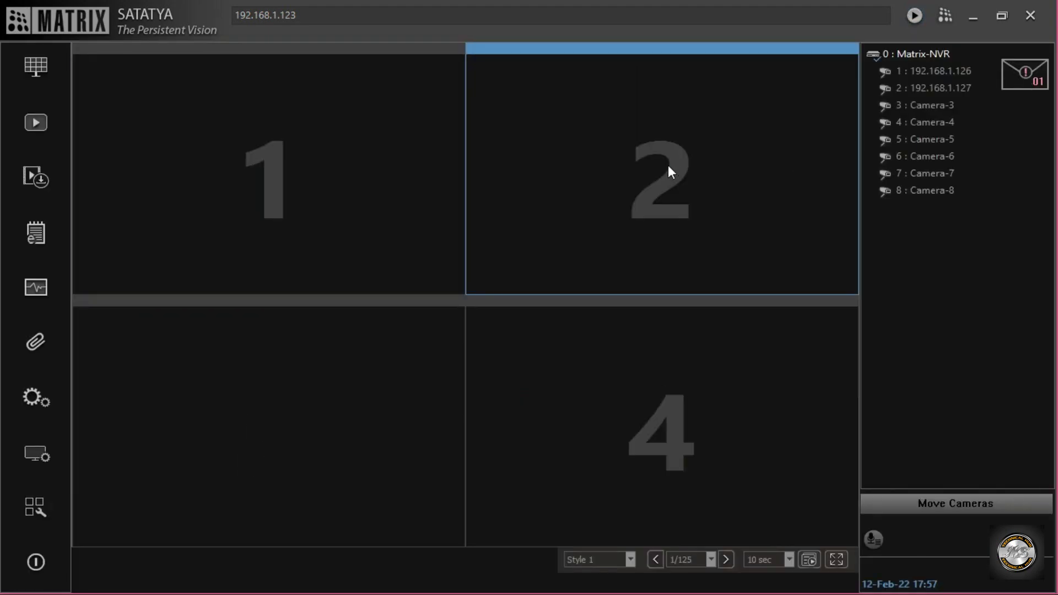
Connect all Matrix-NVR cameras, Disconnect All, then open Device Configuration at General Settings.
{"action": "double_click", "coordinate": [916, 55]}
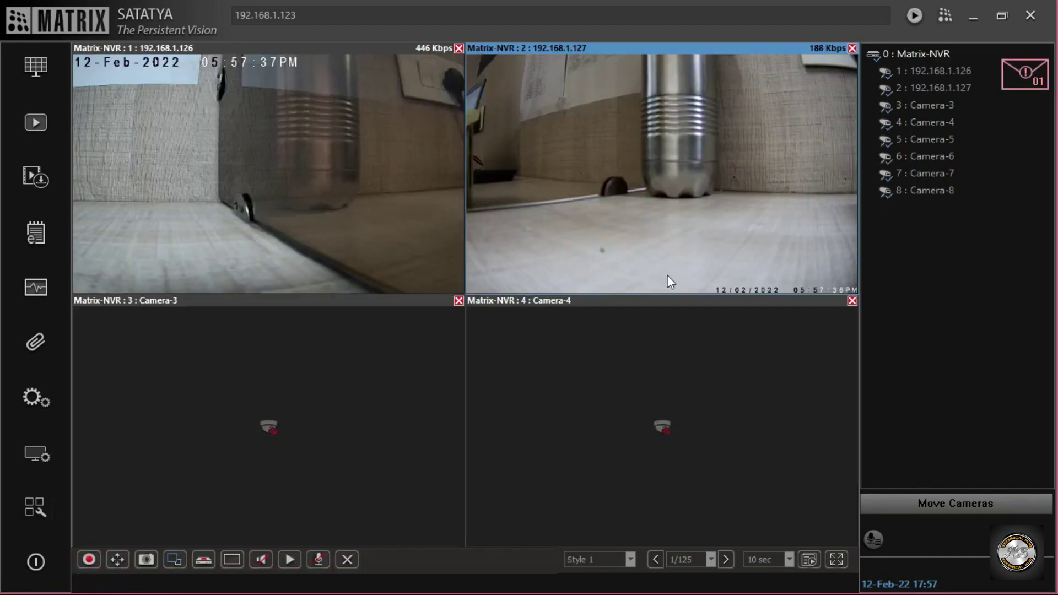
{"action": "right_click", "coordinate": [925, 55]}
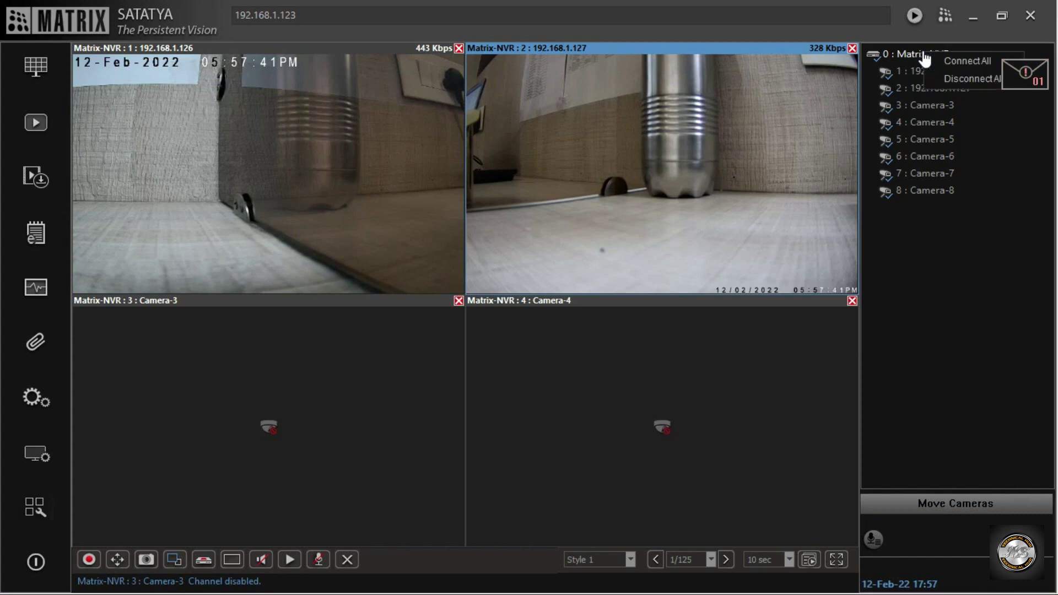
{"action": "left_click", "coordinate": [951, 78]}
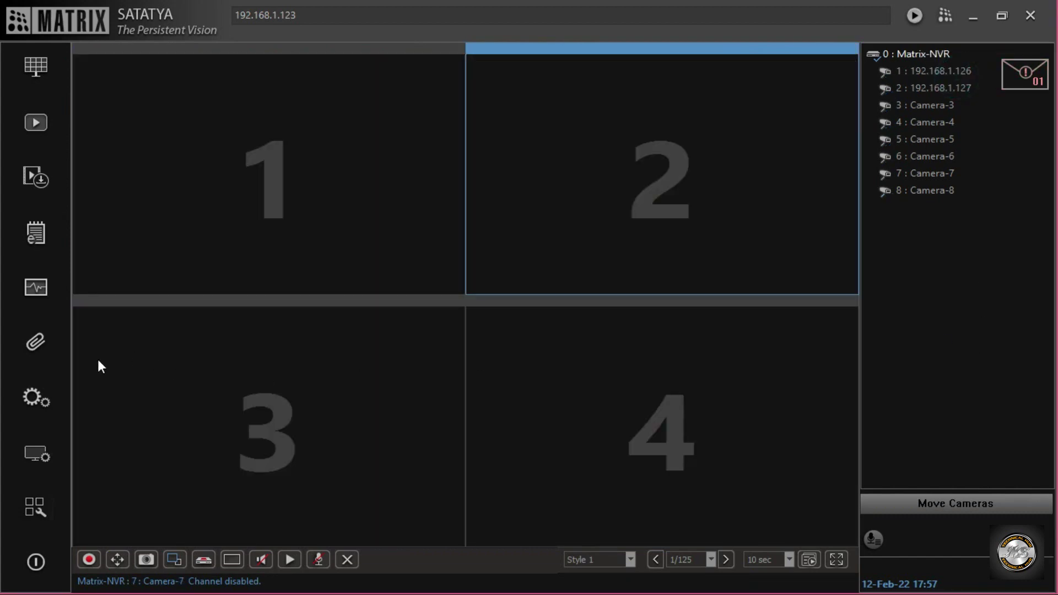
{"action": "left_click", "coordinate": [28, 406]}
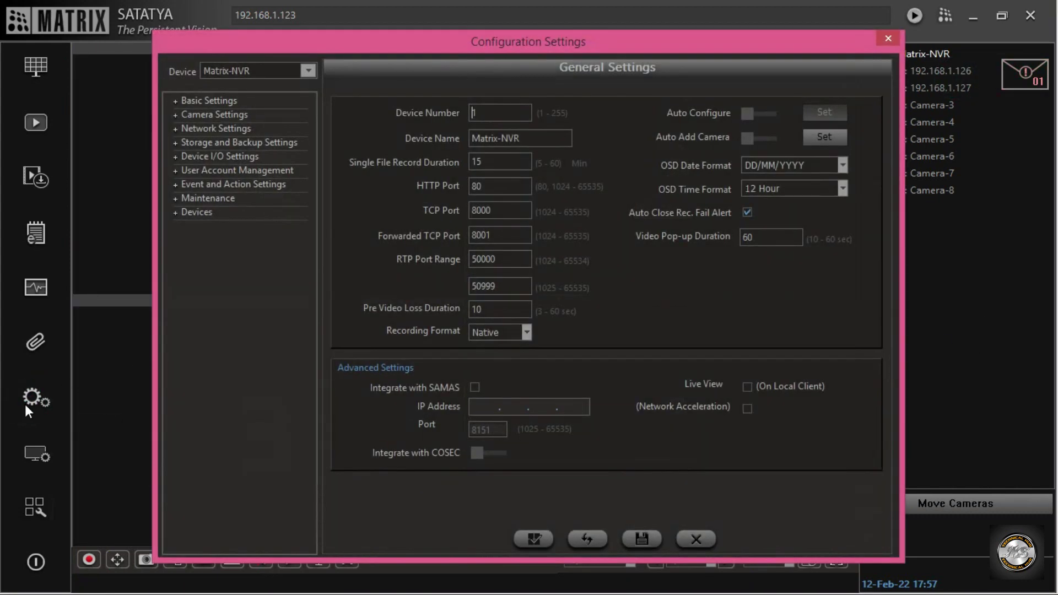
Change the NVR HTTP Port to 8080, save, close Configuration Settings, and minimize the client.
{"action": "left_click", "coordinate": [490, 187]}
{"action": "type", "text": "80"}
{"action": "left_click", "coordinate": [499, 210]}
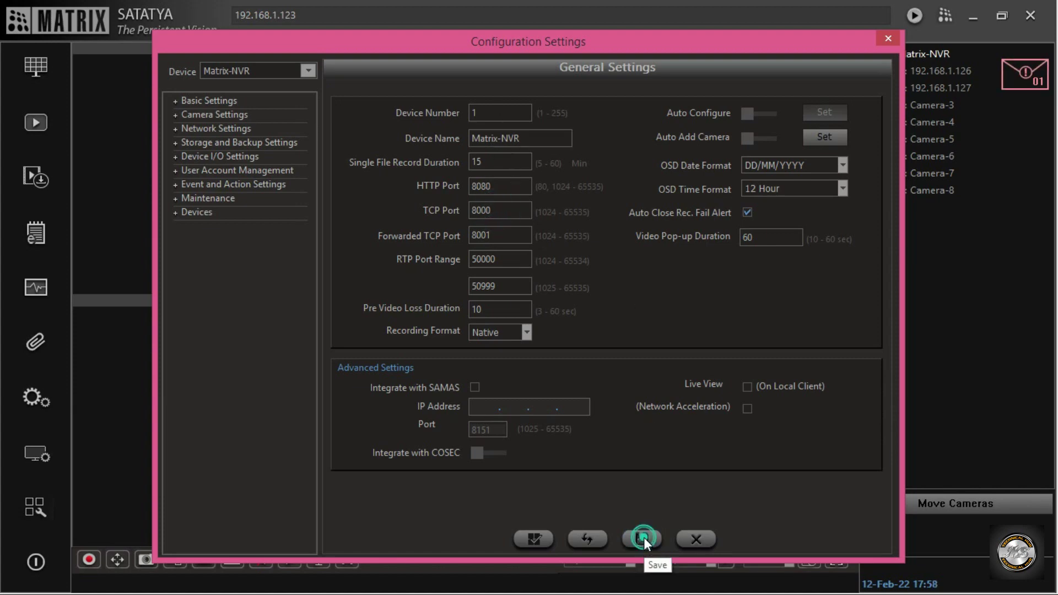
{"action": "left_click", "coordinate": [643, 539]}
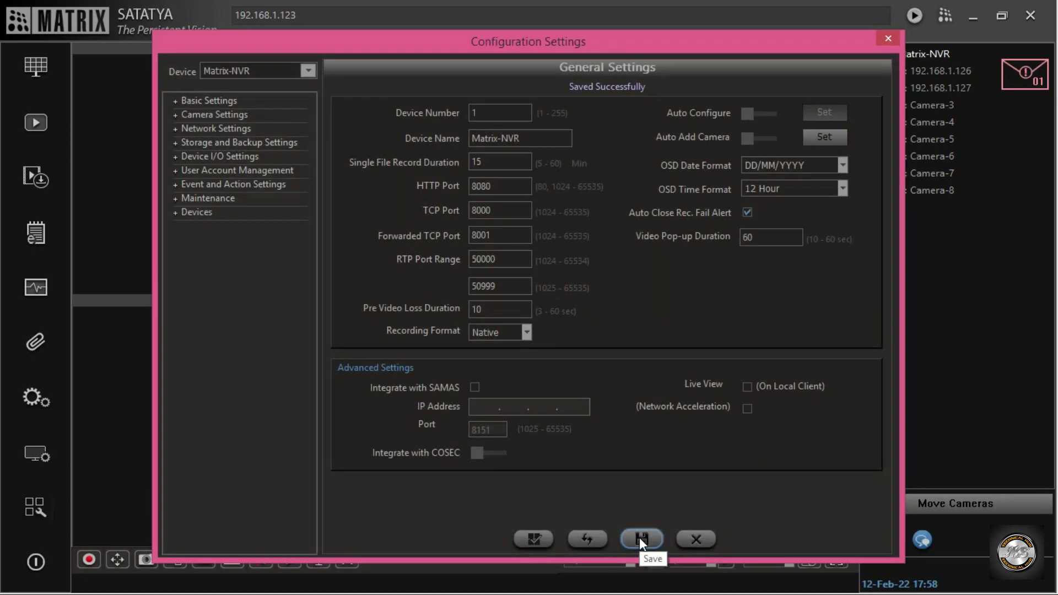
{"action": "left_click", "coordinate": [890, 35]}
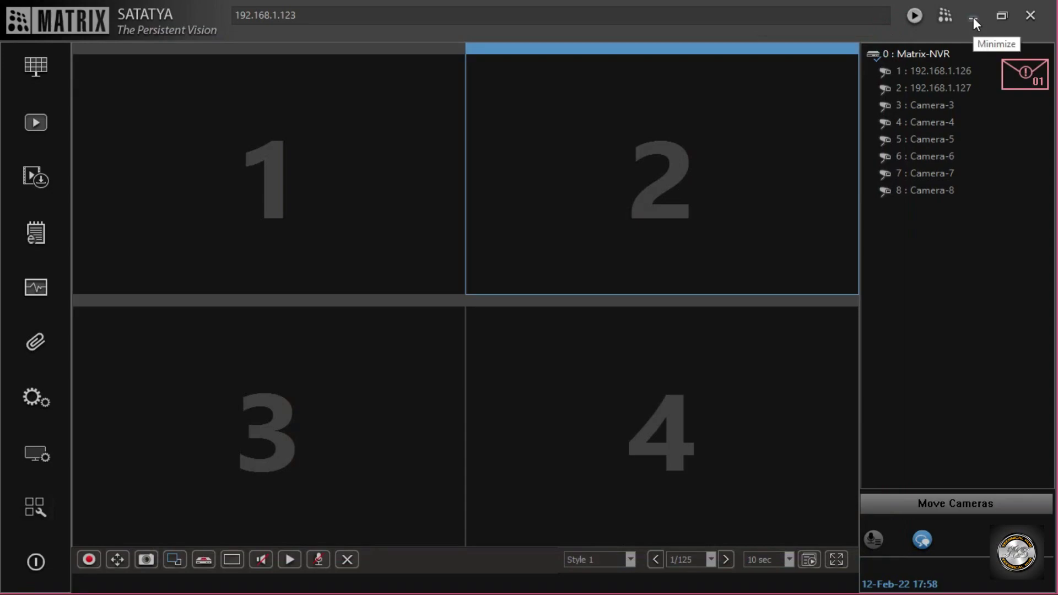
{"action": "left_click", "coordinate": [973, 17]}
Open Chrome and load the router login page at 192.168.1.1.
{"action": "left_click", "coordinate": [473, 237]}
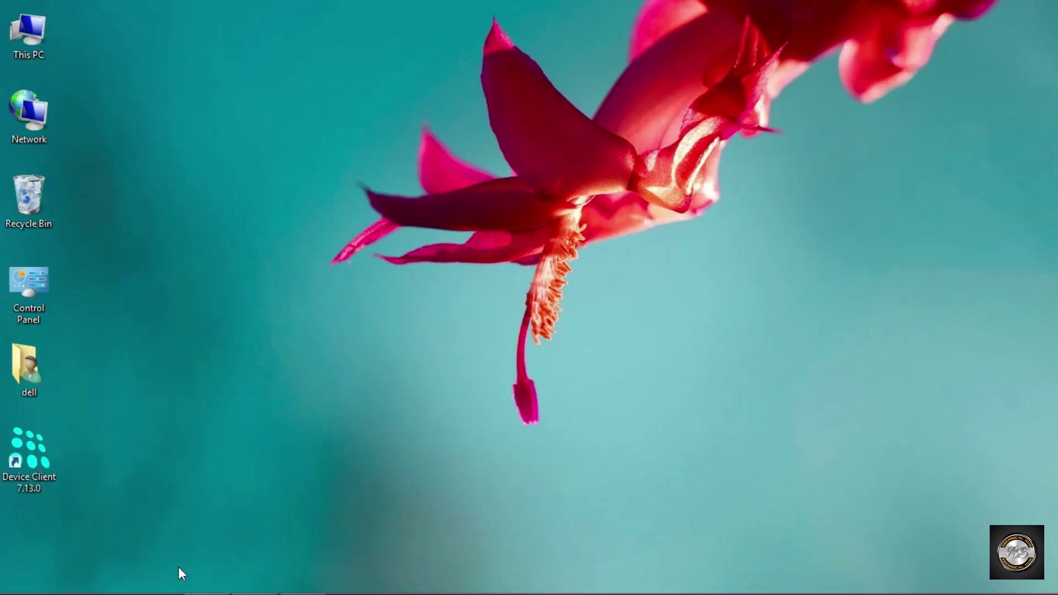
{"action": "left_click", "coordinate": [149, 582]}
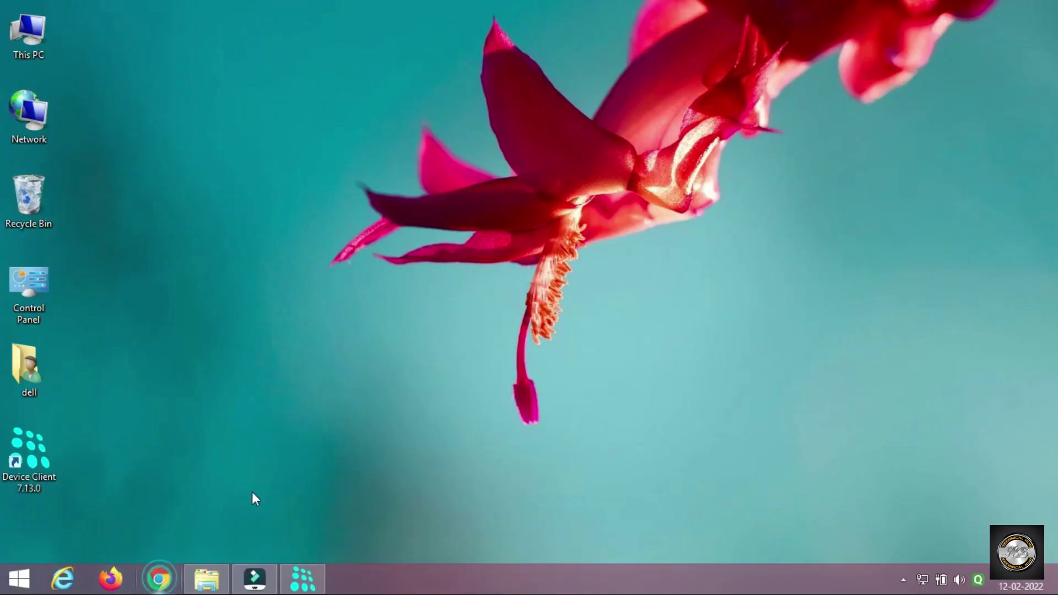
{"action": "type", "text": "192"}
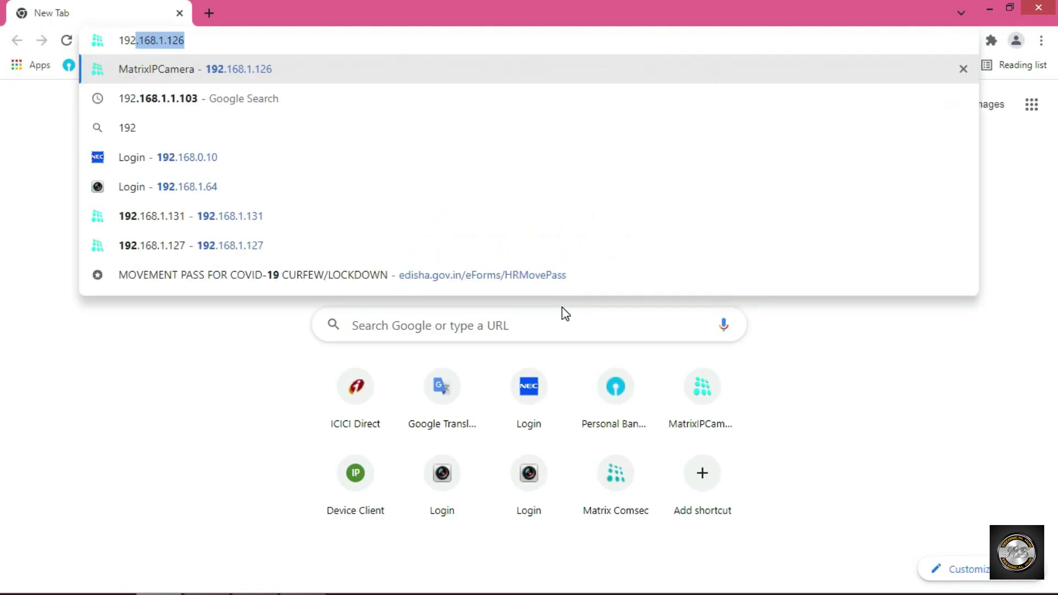
{"action": "type", "text": ".168.1.1"}
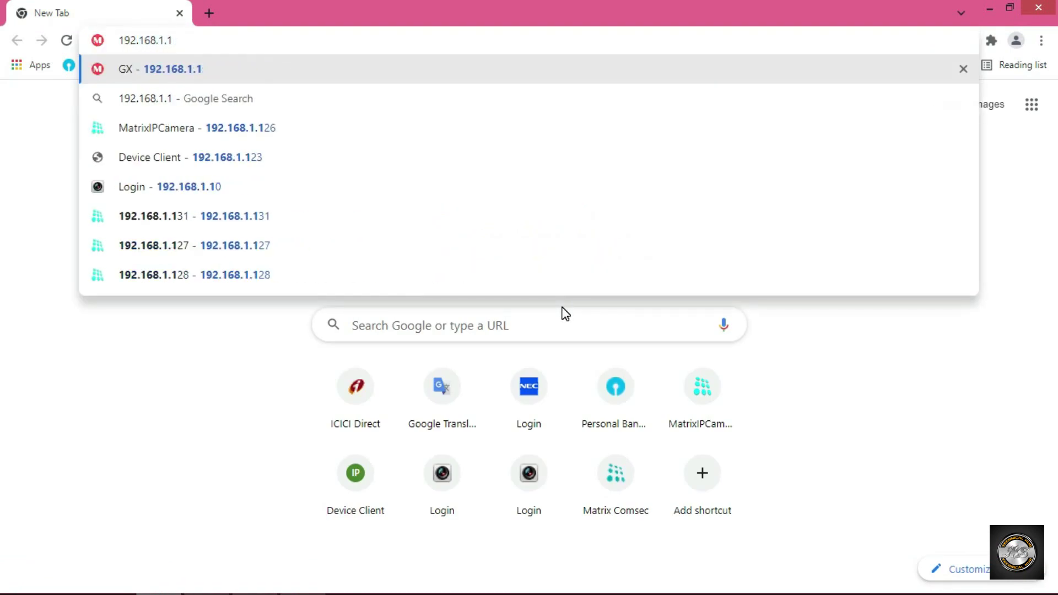
{"action": "key", "text": "Return"}
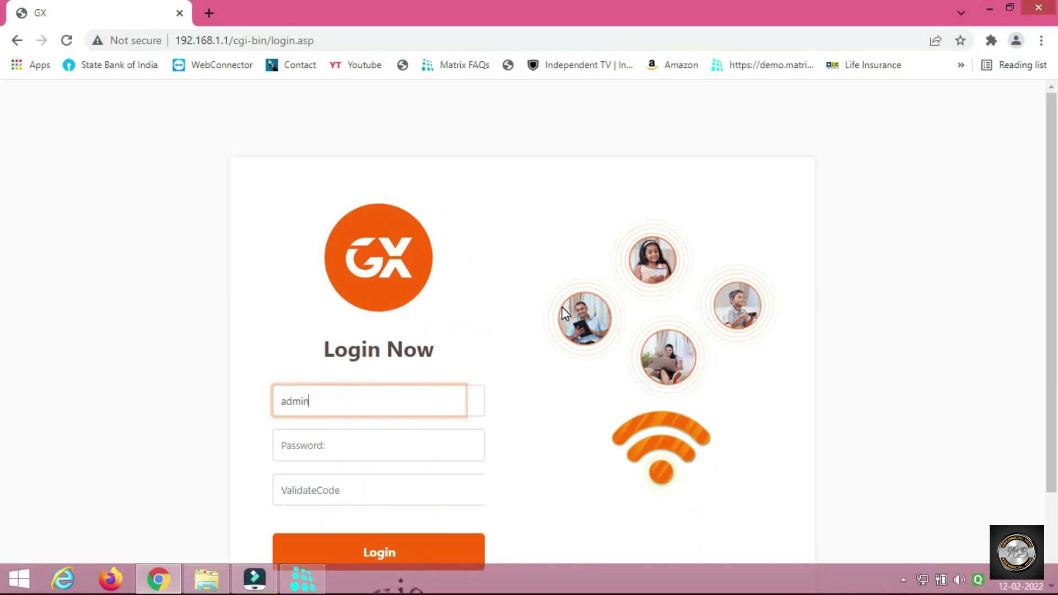
Enter the router password and the validation code, then log in.
{"action": "key", "text": "Tab"}
{"action": "type", "text": "ad"}
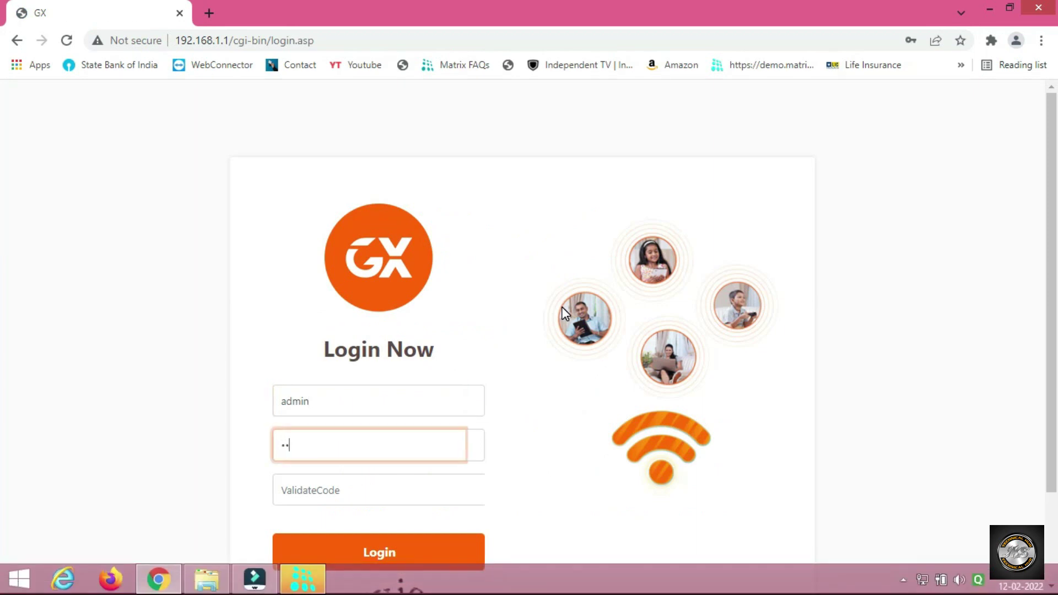
{"action": "type", "text": "min"}
{"action": "scroll", "coordinate": [418, 428], "scroll_direction": "down", "scroll_amount": 2}
{"action": "left_click", "coordinate": [351, 381]}
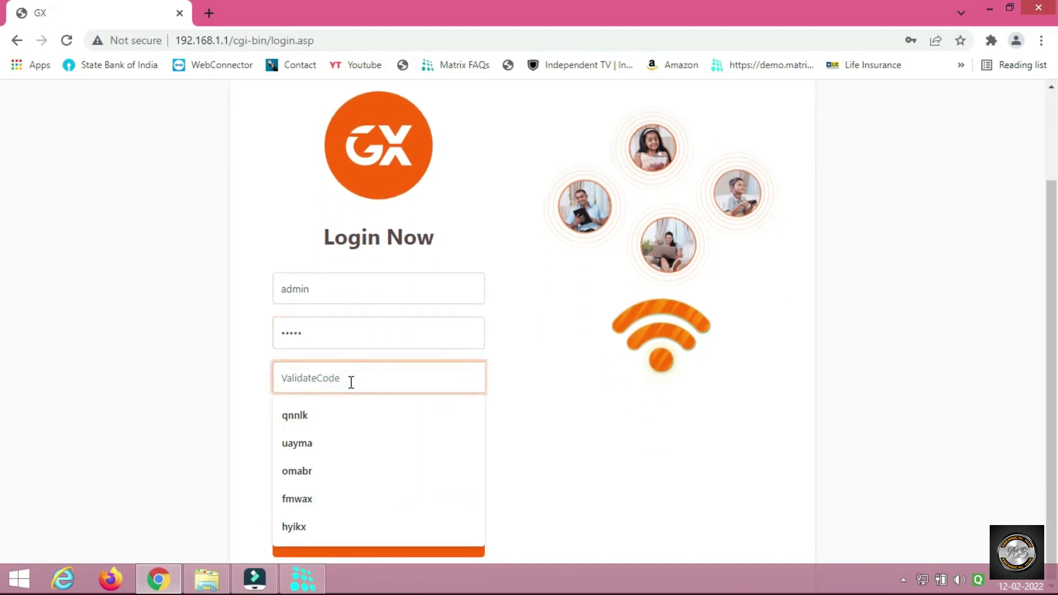
{"action": "left_click", "coordinate": [596, 395]}
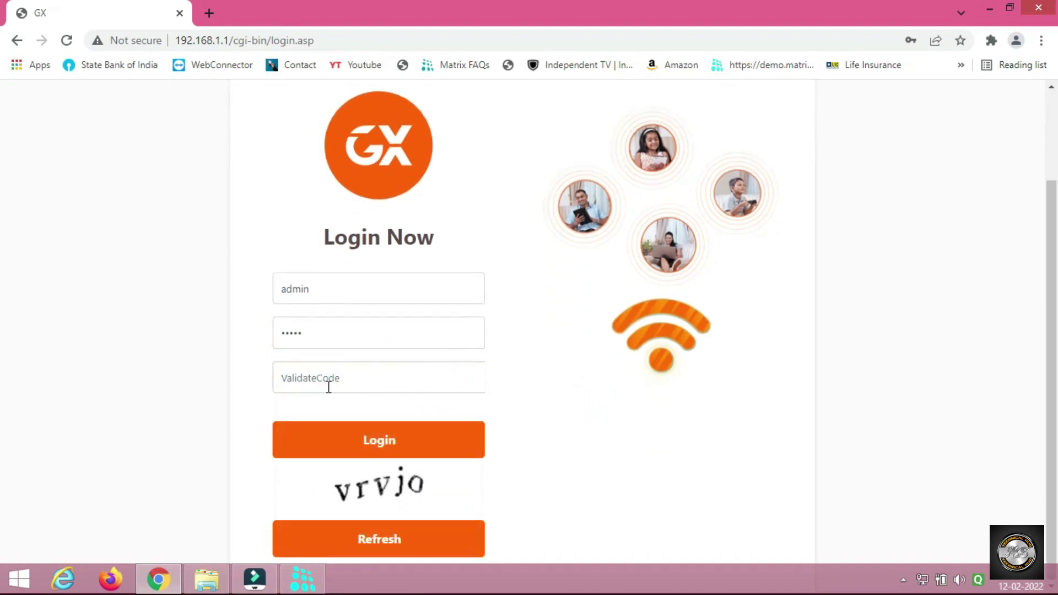
{"action": "left_click", "coordinate": [311, 377]}
{"action": "type", "text": "vr"}
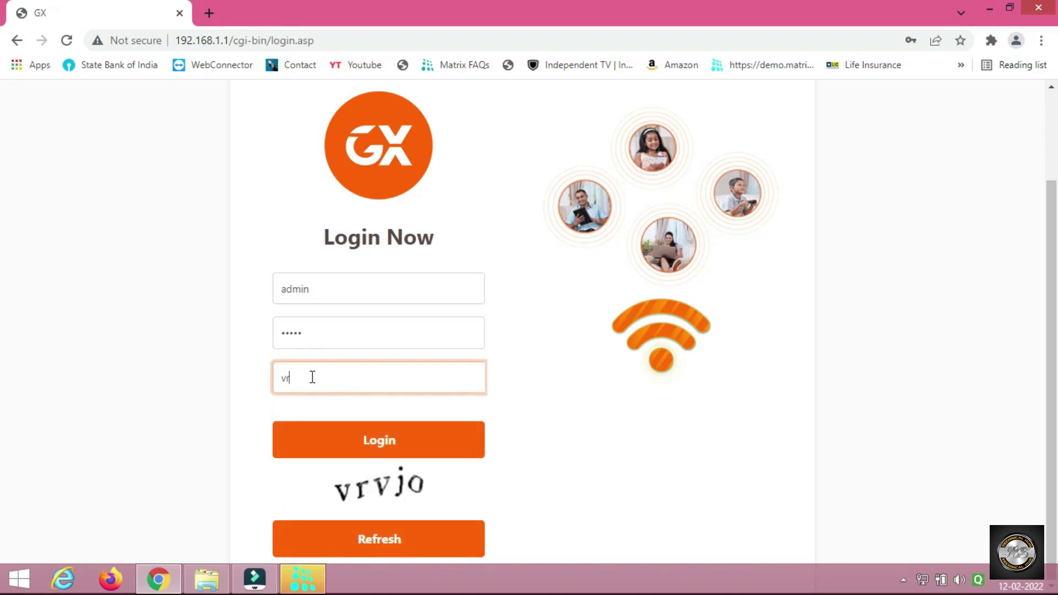
{"action": "type", "text": "v"}
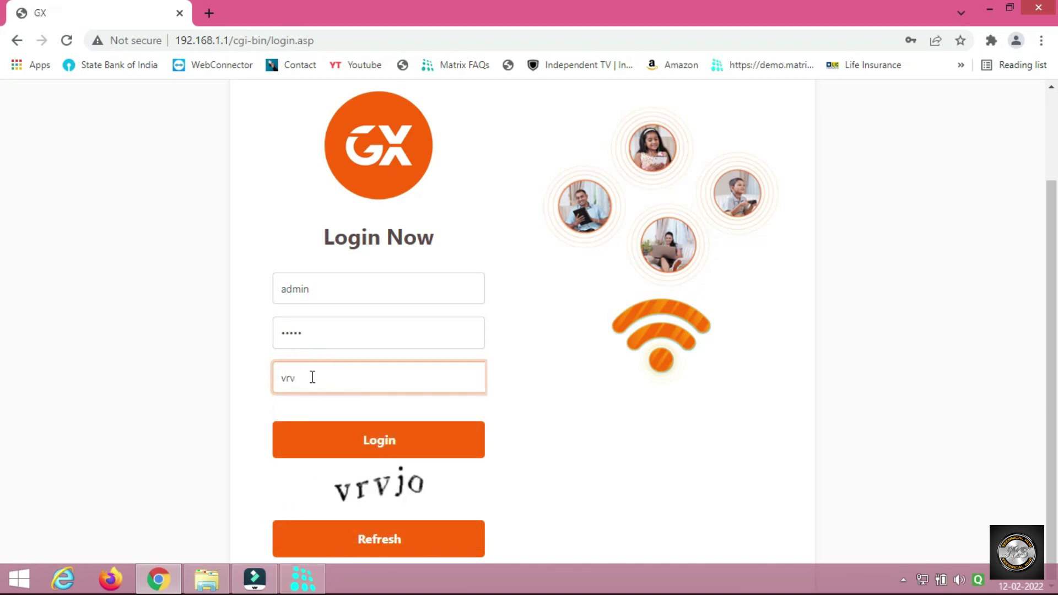
{"action": "type", "text": "jo"}
{"action": "left_click", "coordinate": [385, 437]}
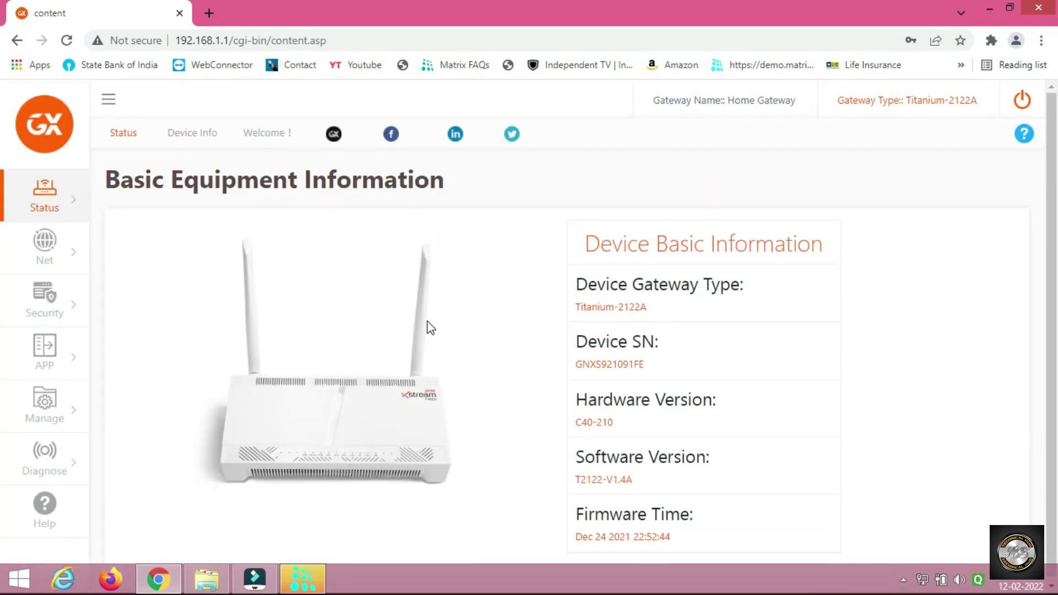
Open APP > Advanced NAT and scroll down to the Virtual Server Configuration form.
{"action": "scroll", "coordinate": [85, 321], "scroll_direction": "down", "scroll_amount": 1}
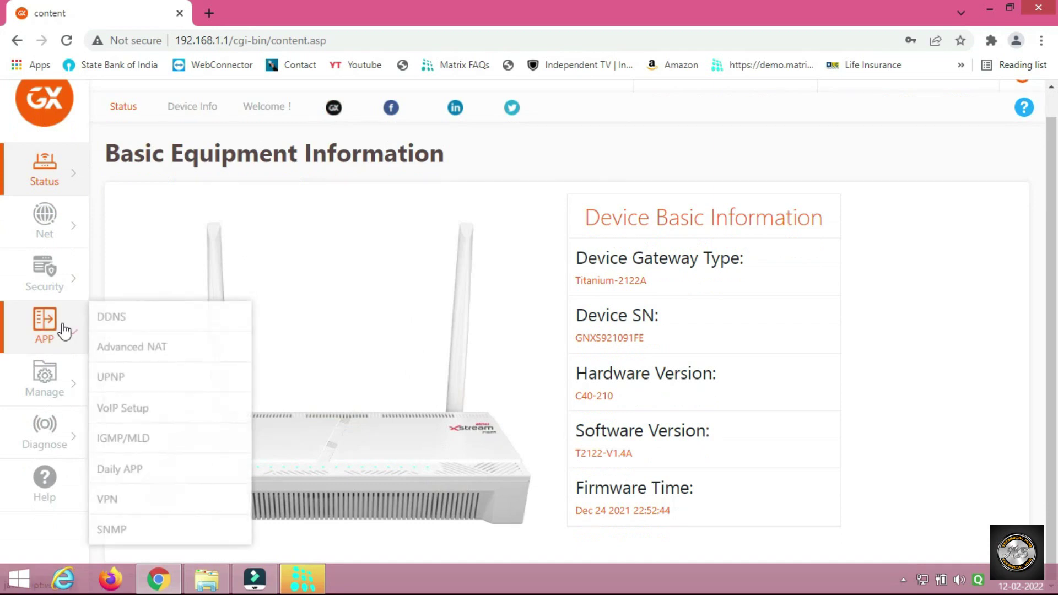
{"action": "left_click", "coordinate": [63, 330]}
{"action": "left_click", "coordinate": [134, 366]}
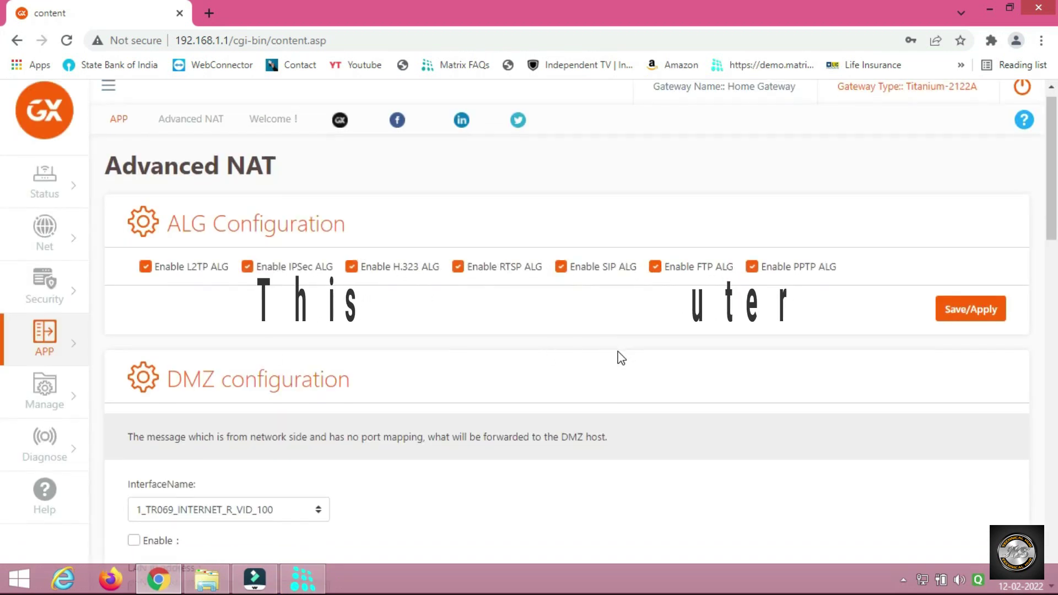
{"action": "scroll", "coordinate": [622, 358], "scroll_direction": "down", "scroll_amount": 4}
{"action": "scroll", "coordinate": [620, 357], "scroll_direction": "down", "scroll_amount": 4}
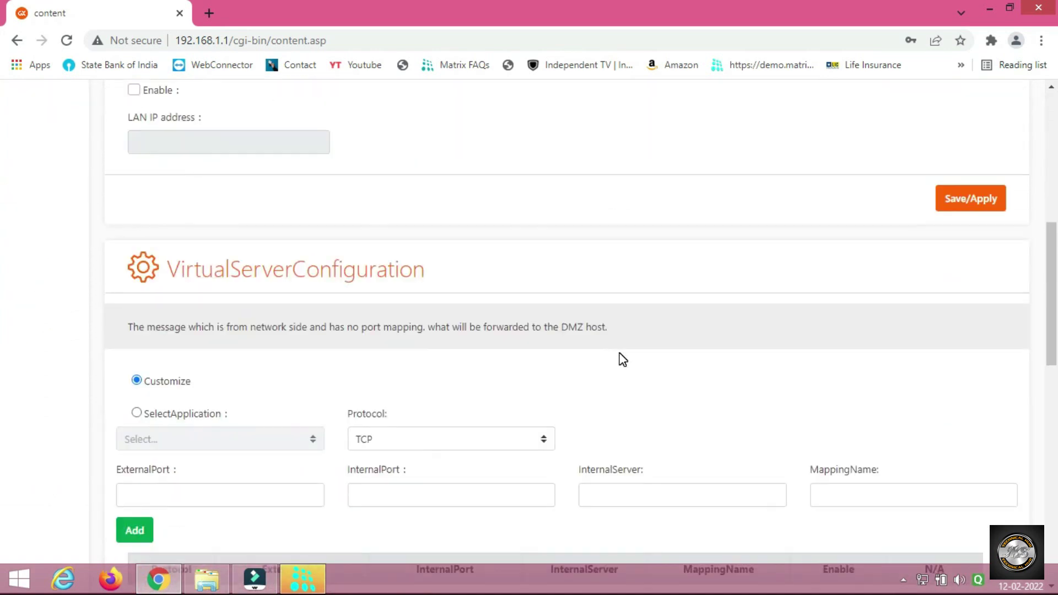
{"action": "scroll", "coordinate": [623, 359], "scroll_direction": "down", "scroll_amount": 3}
{"action": "scroll", "coordinate": [622, 355], "scroll_direction": "down", "scroll_amount": 2}
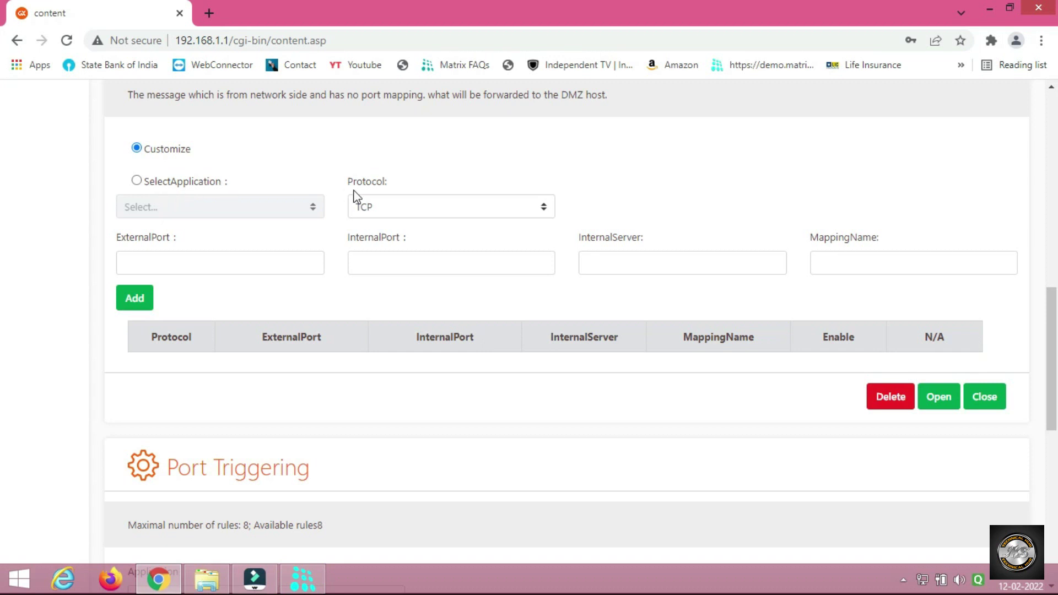
Add rule nvr1 forwarding external and internal port 8080 to 192.168.1.123.
{"action": "left_click", "coordinate": [207, 261]}
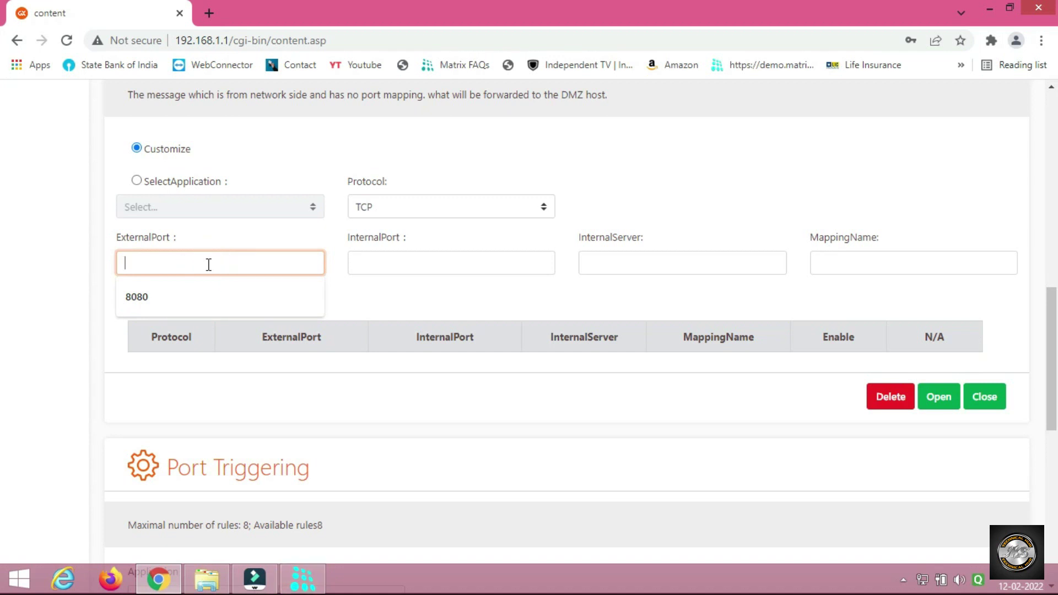
{"action": "type", "text": "808"}
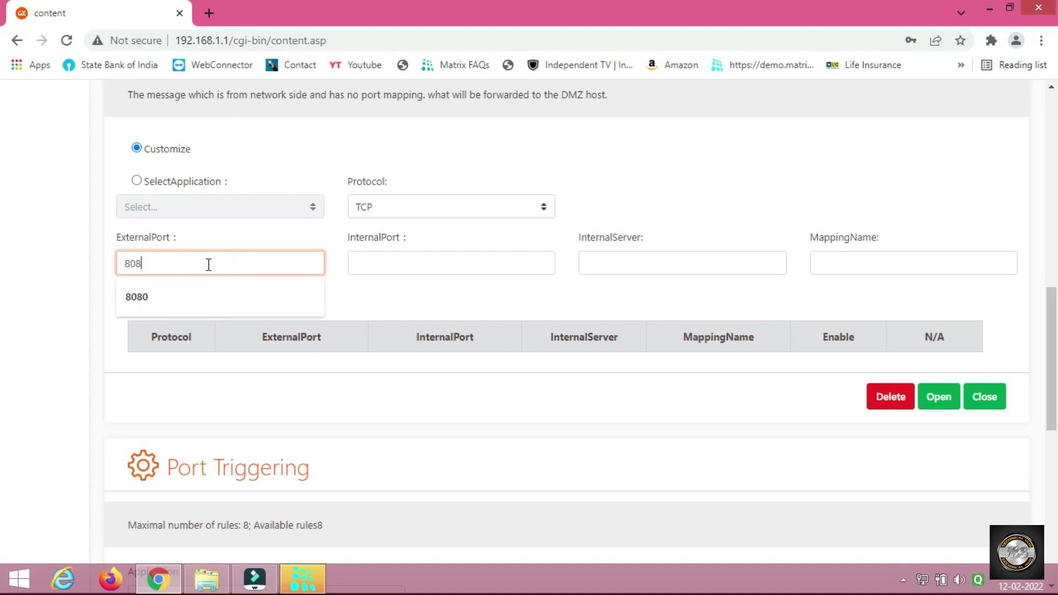
{"action": "type", "text": "0"}
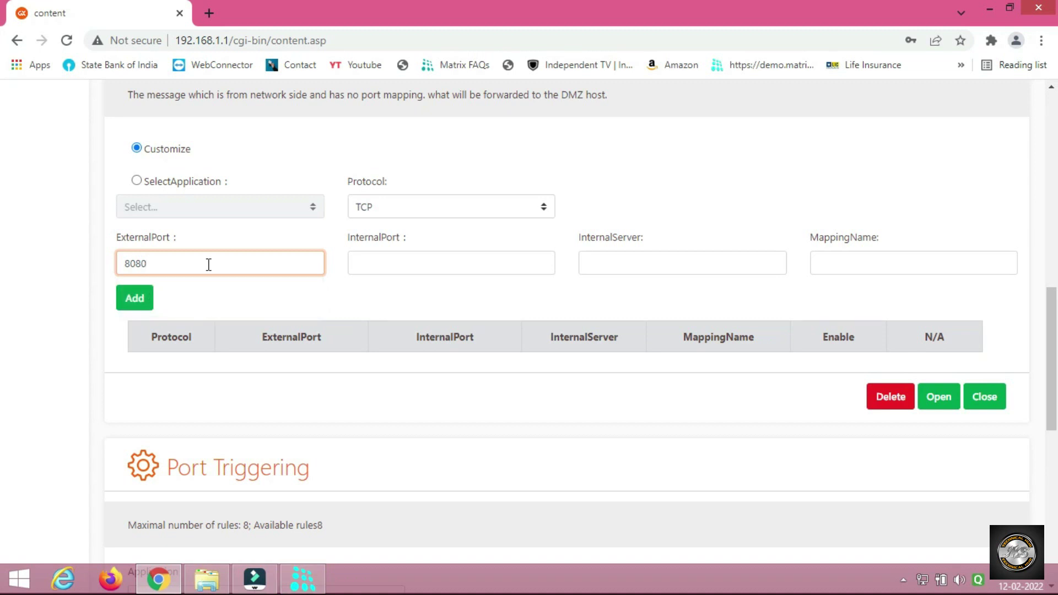
{"action": "key", "text": "Tab"}
{"action": "type", "text": "8080"}
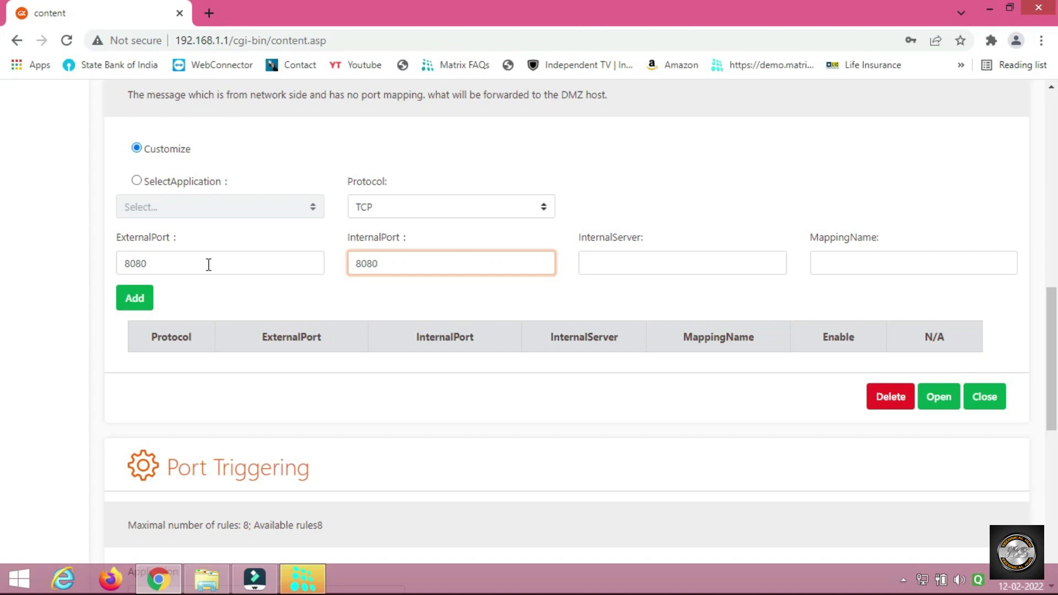
{"action": "key", "text": "Tab"}
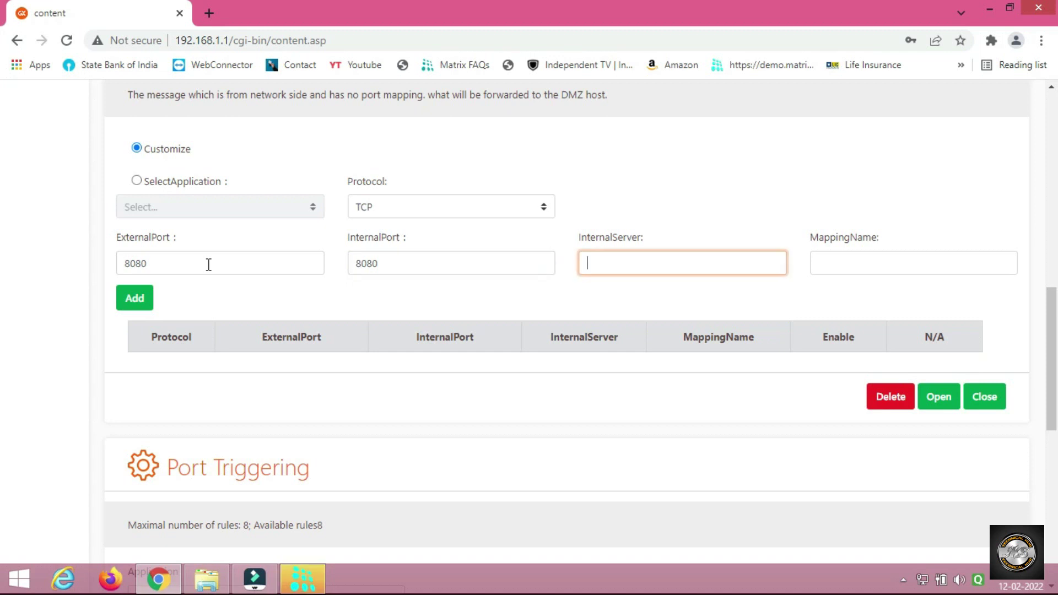
{"action": "type", "text": "192.168"}
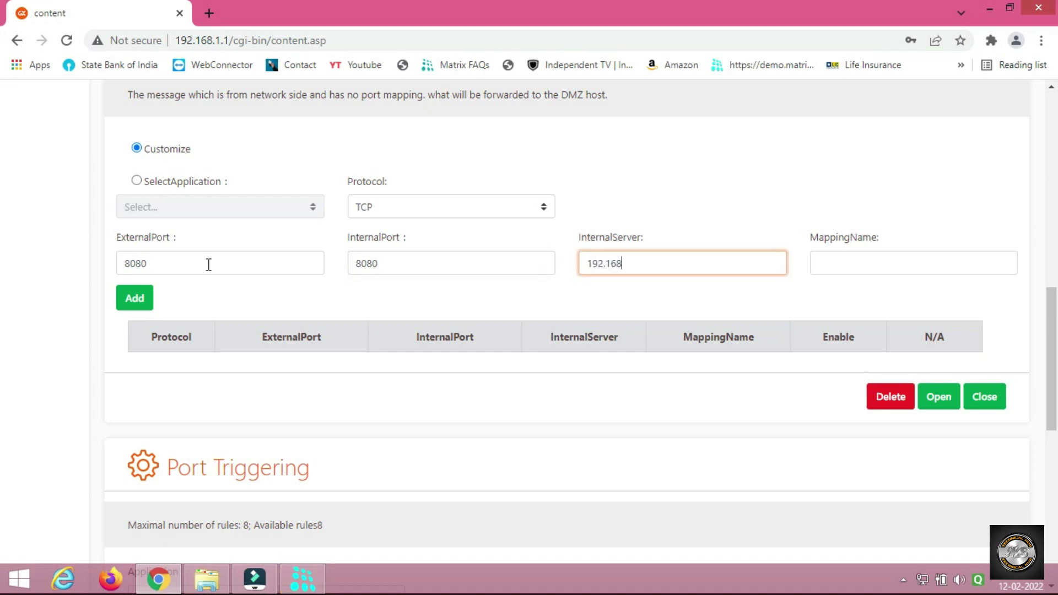
{"action": "type", "text": ".1.123"}
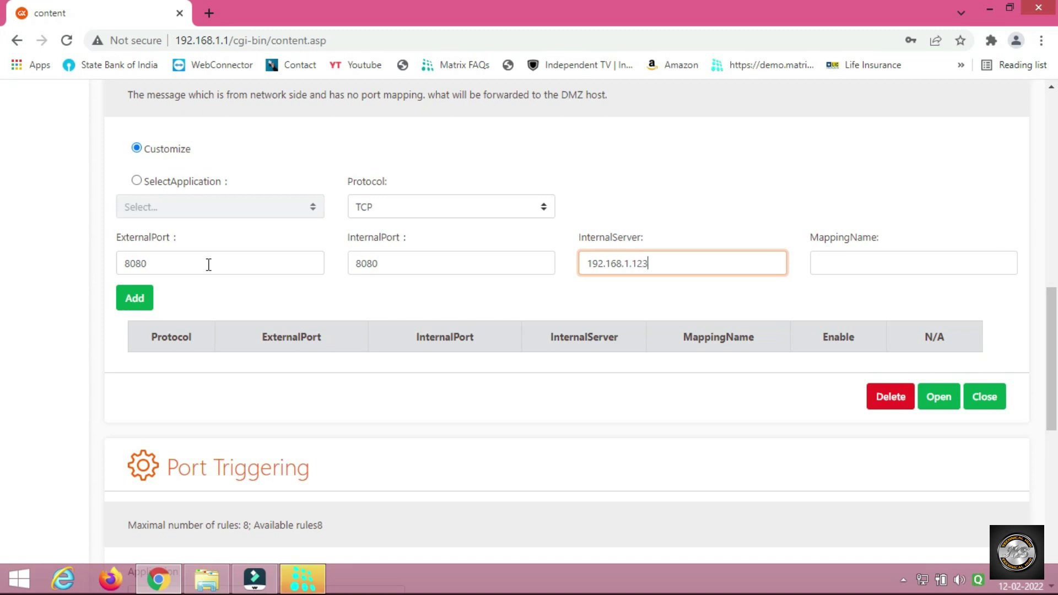
{"action": "key", "text": "Tab"}
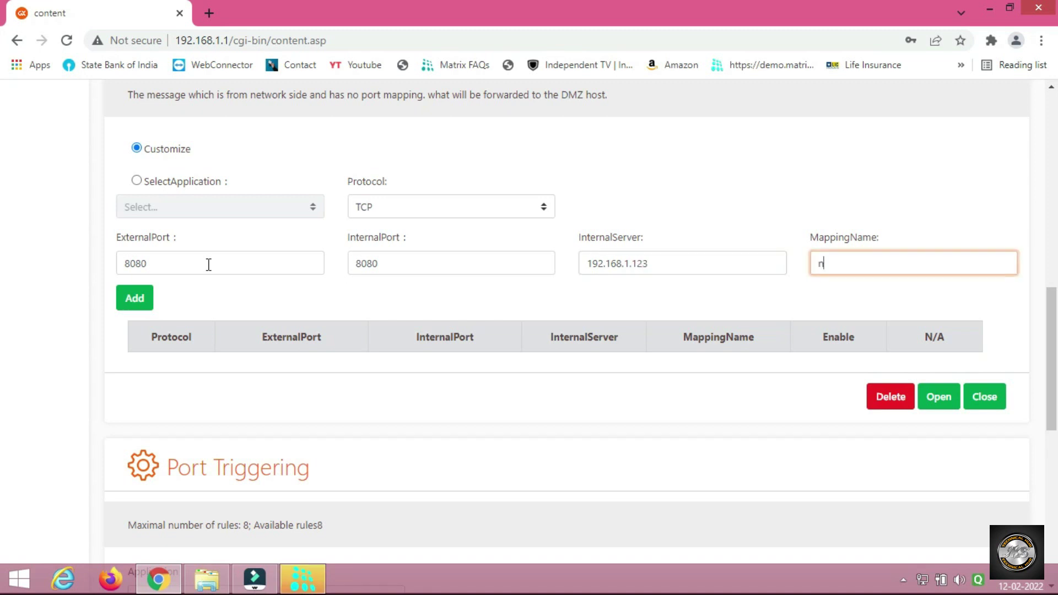
{"action": "type", "text": "nvr1"}
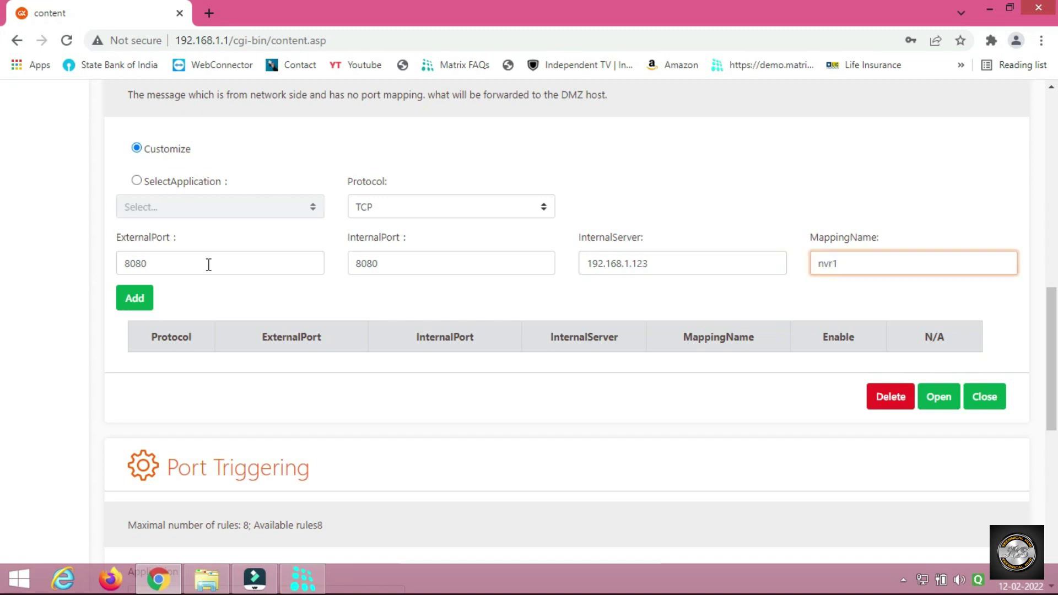
{"action": "left_click", "coordinate": [138, 299]}
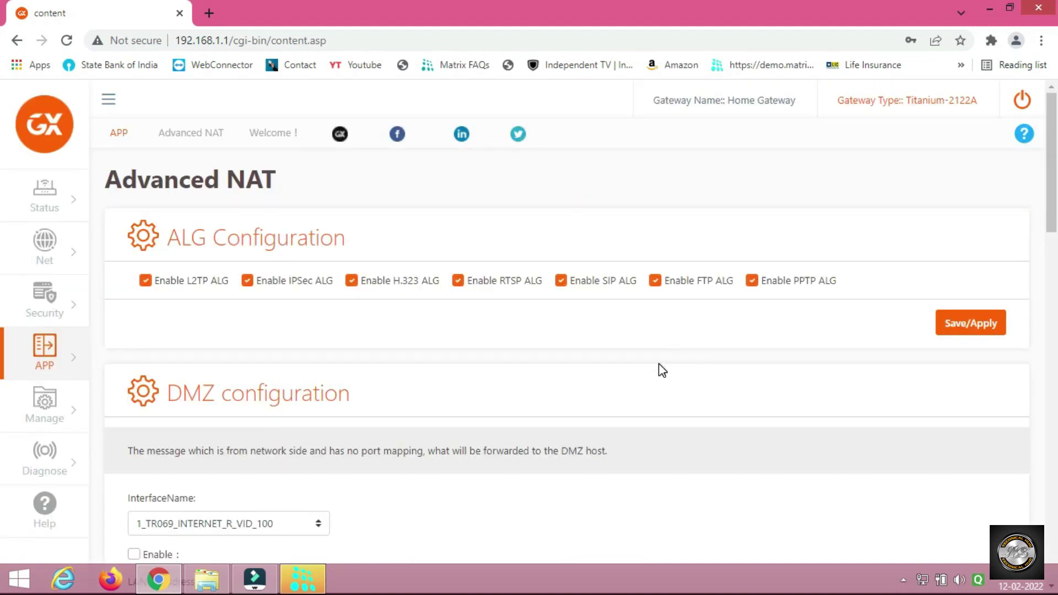
Add rule nvr2 forwarding external and internal port 8000 to 192.168.1.123.
{"action": "scroll", "coordinate": [662, 370], "scroll_direction": "down", "scroll_amount": 10}
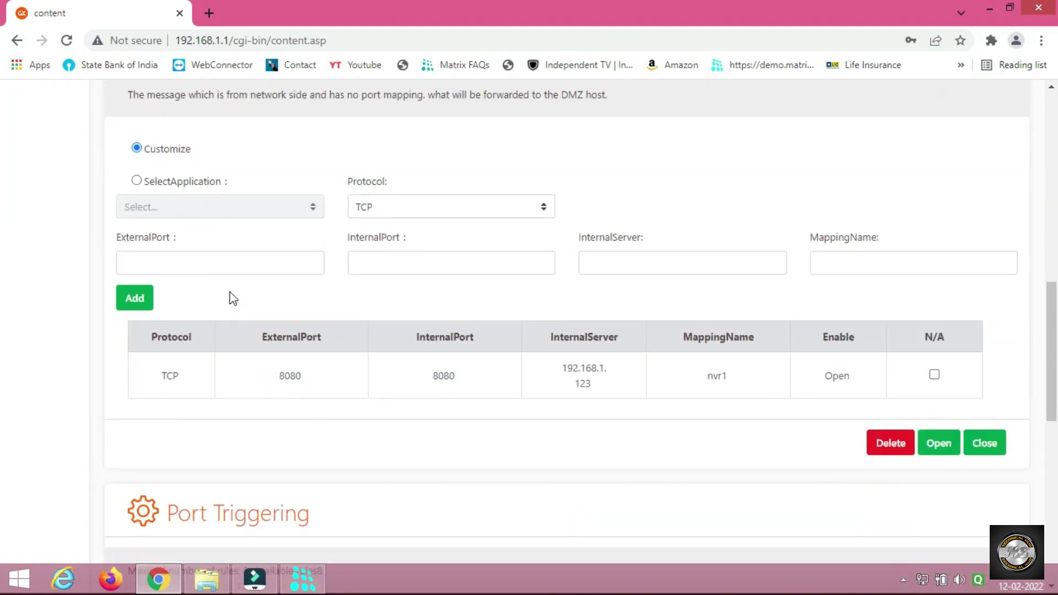
{"action": "left_click", "coordinate": [222, 259]}
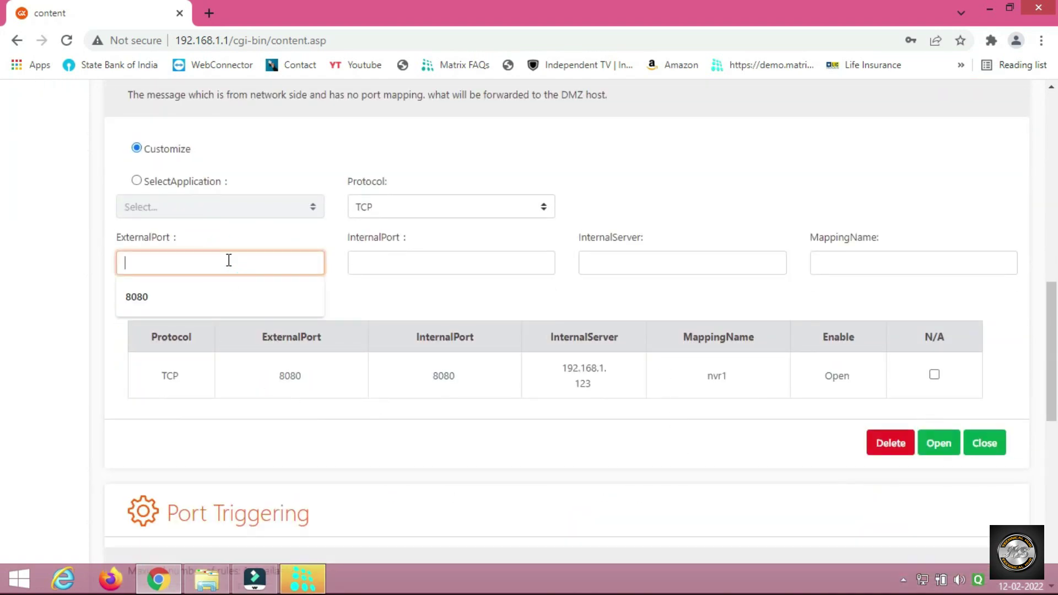
{"action": "type", "text": "8000"}
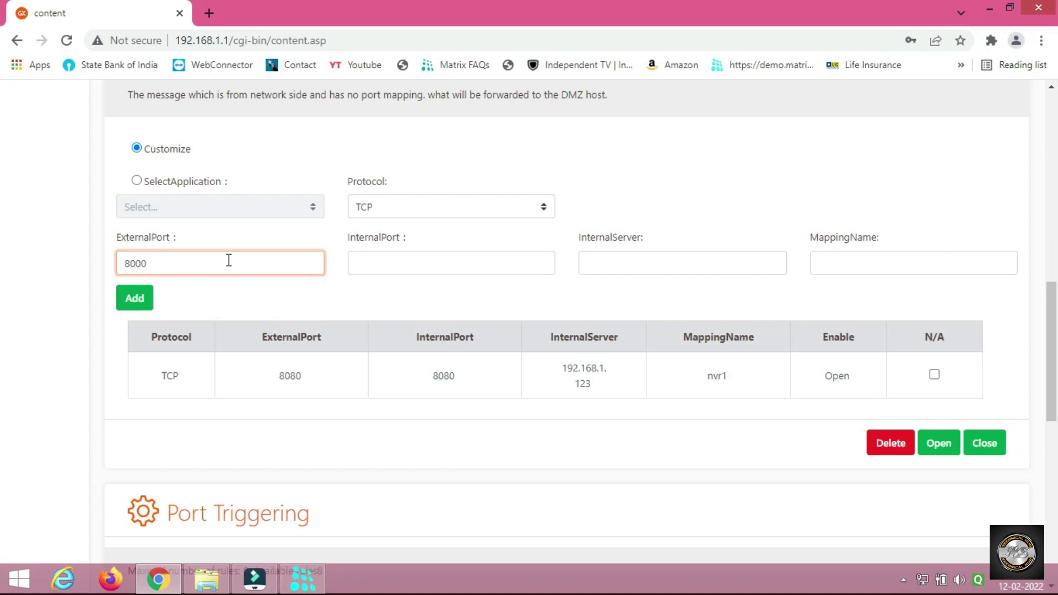
{"action": "key", "text": "Tab"}
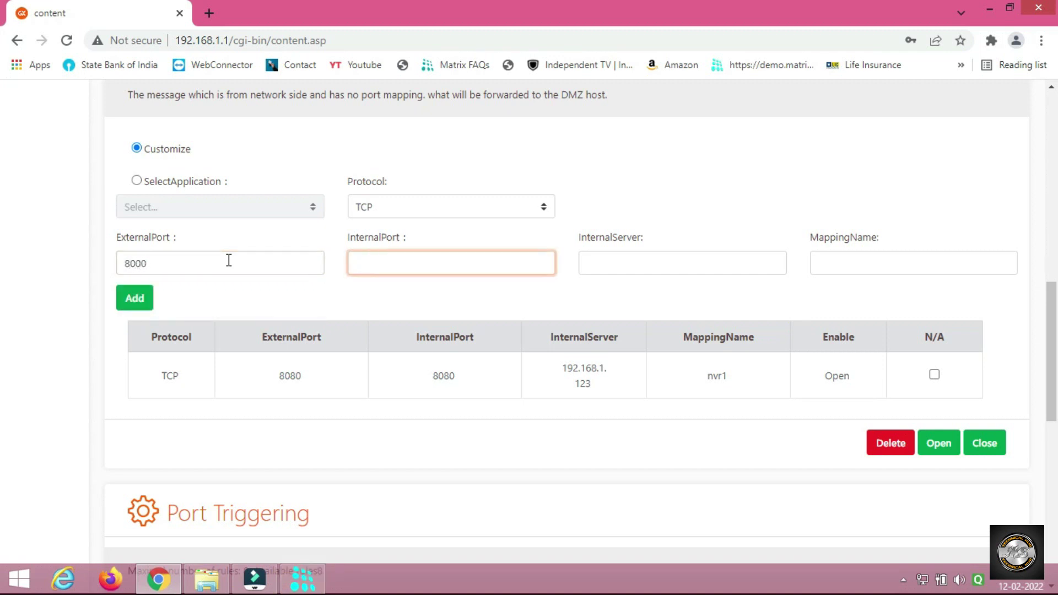
{"action": "type", "text": "8000"}
{"action": "key", "text": "Tab"}
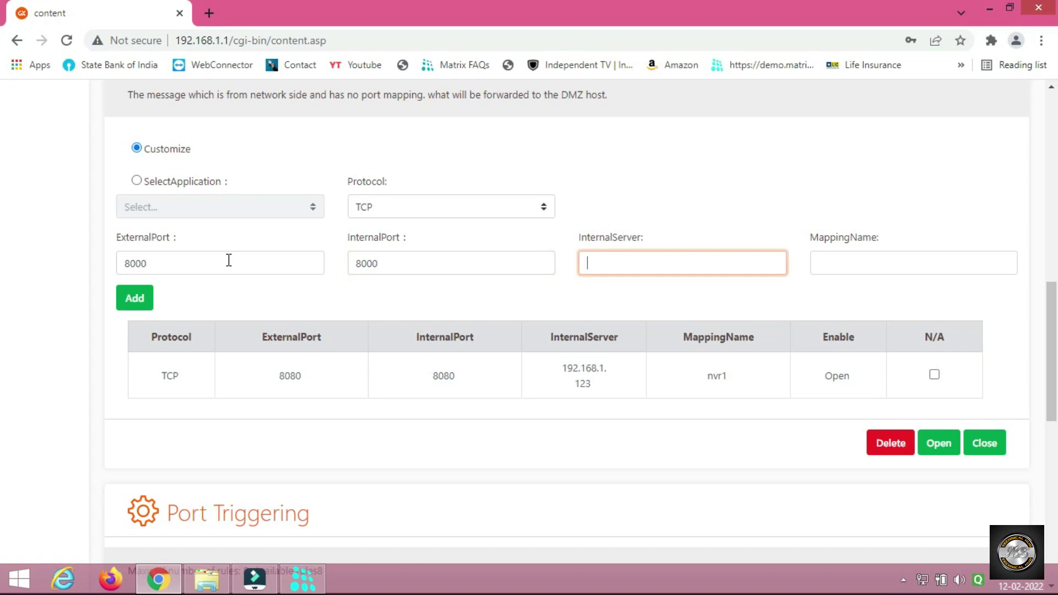
{"action": "type", "text": "192.16"}
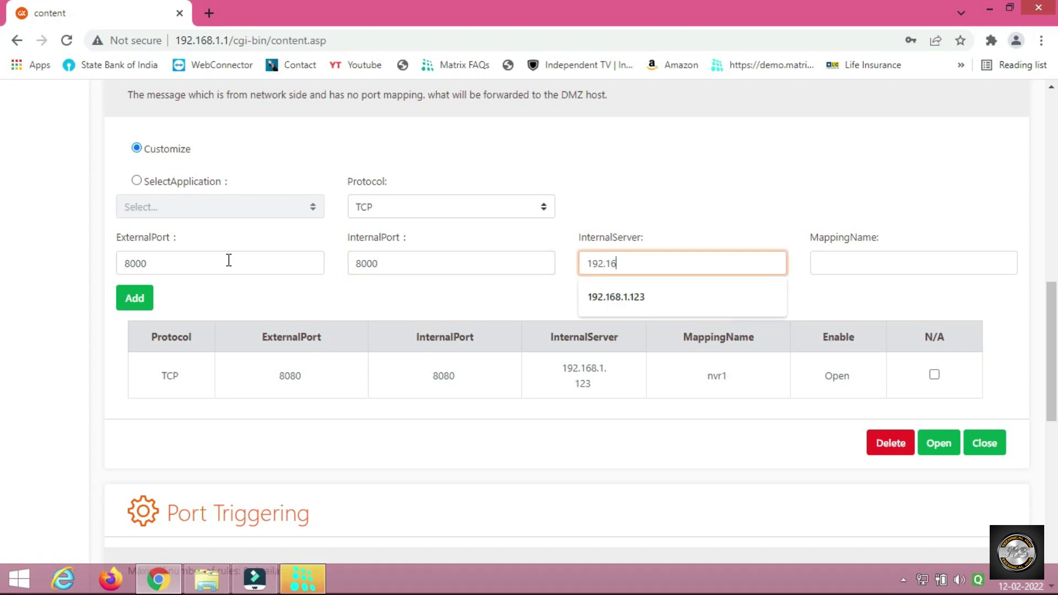
{"action": "type", "text": "8.1.12"}
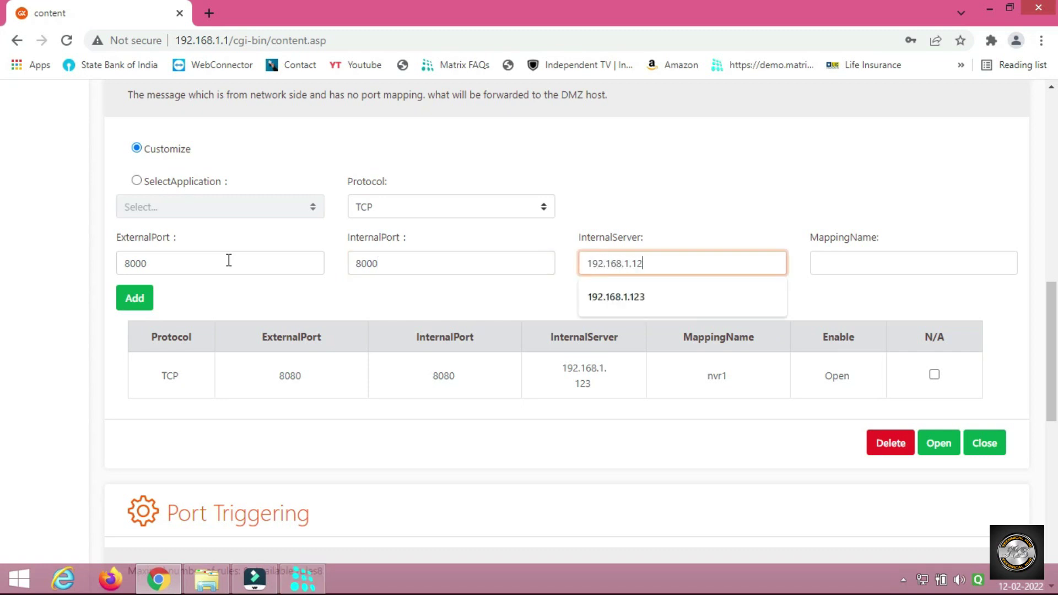
{"action": "type", "text": "3"}
{"action": "key", "text": "Tab"}
{"action": "type", "text": "n"}
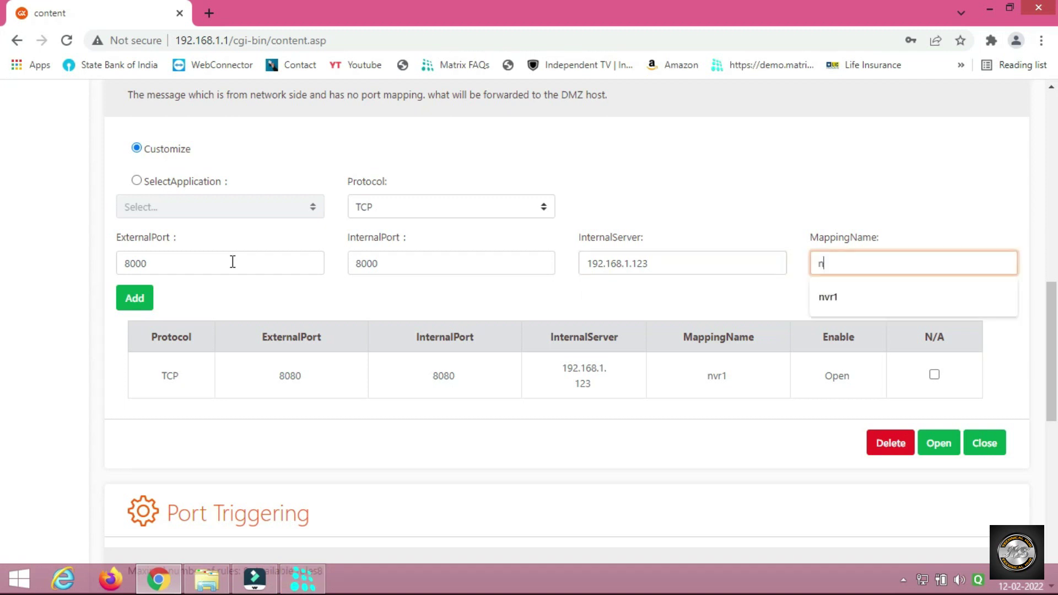
{"action": "type", "text": "vr2"}
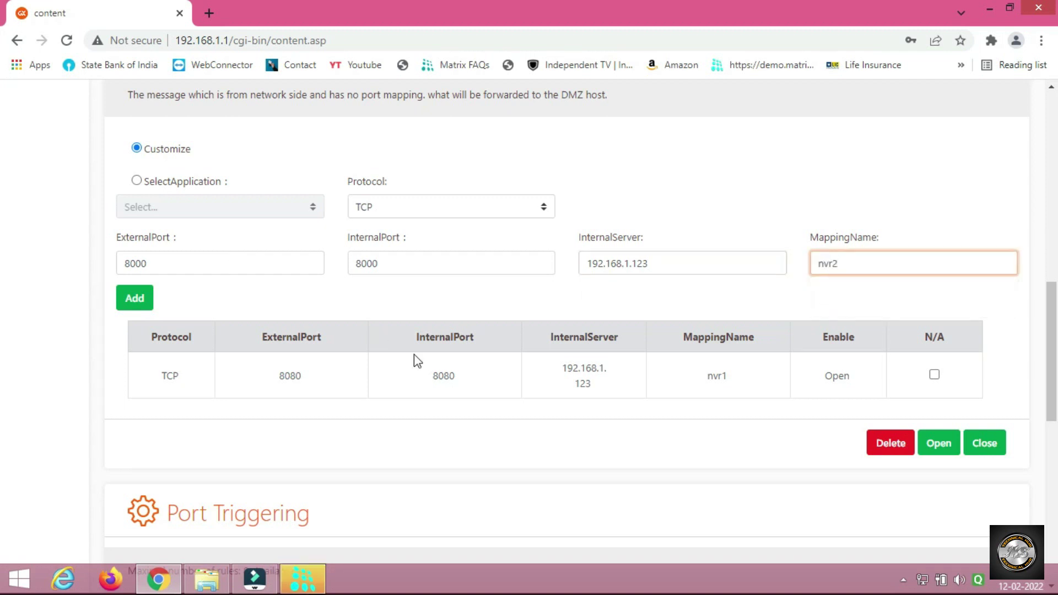
{"action": "left_click", "coordinate": [137, 299]}
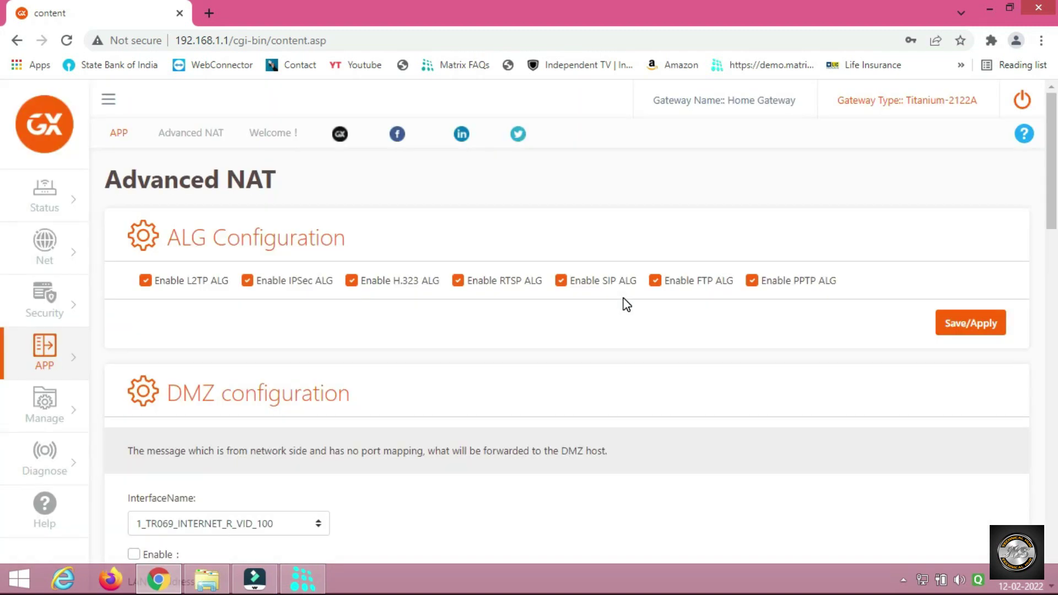
Scroll to the rule table to confirm nvr1 and nvr2 are both listed as Open.
{"action": "scroll", "coordinate": [616, 427], "scroll_direction": "down", "scroll_amount": 14}
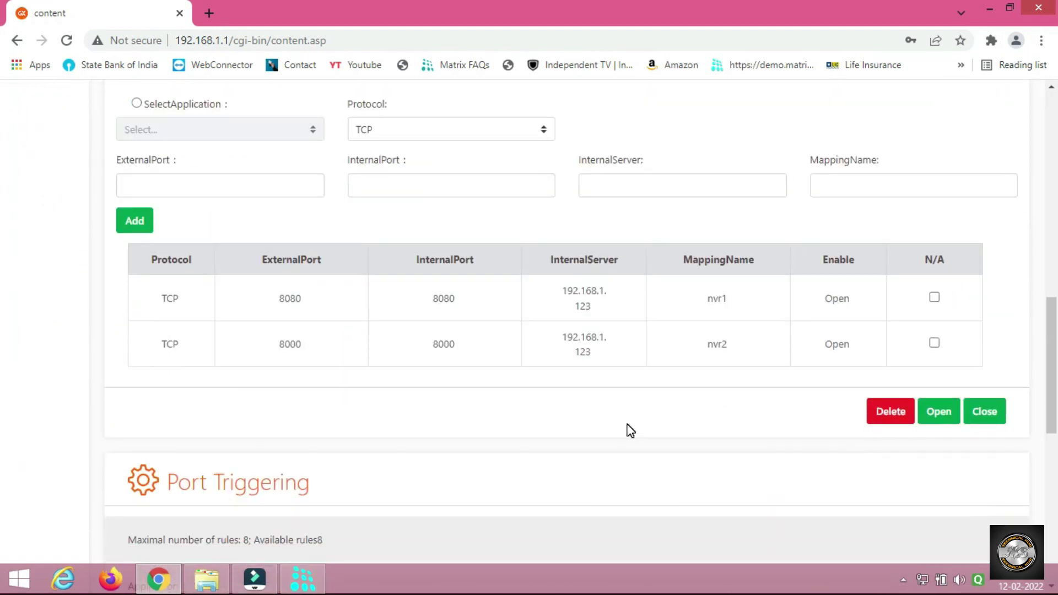
{"action": "scroll", "coordinate": [630, 431], "scroll_direction": "up", "scroll_amount": 5}
{"action": "scroll", "coordinate": [640, 375], "scroll_direction": "down", "scroll_amount": 4}
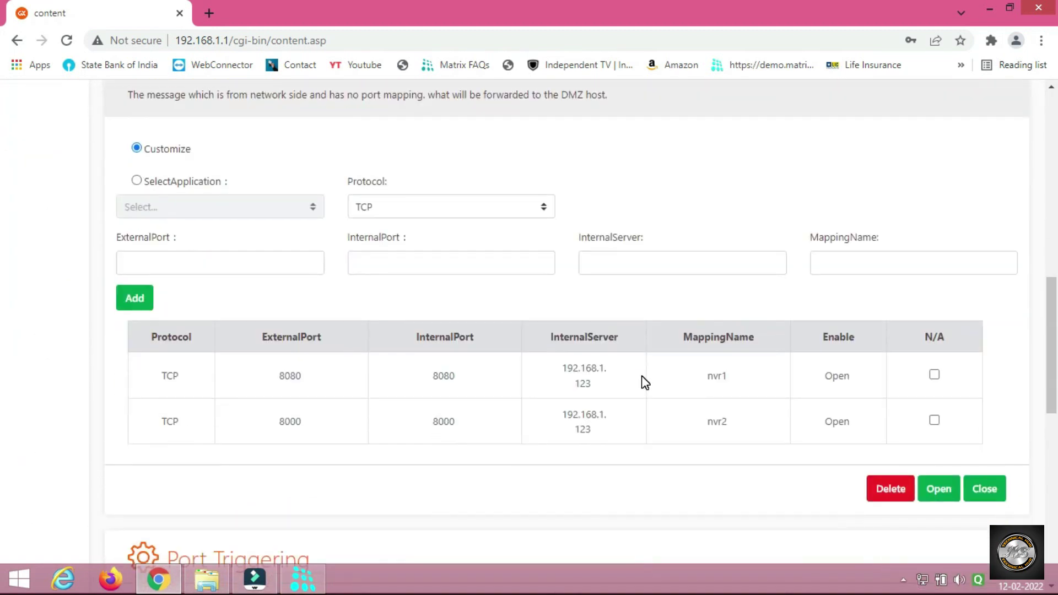
In a new tab, search Google for a port checker and open portchecker.co.
{"action": "left_click", "coordinate": [210, 14]}
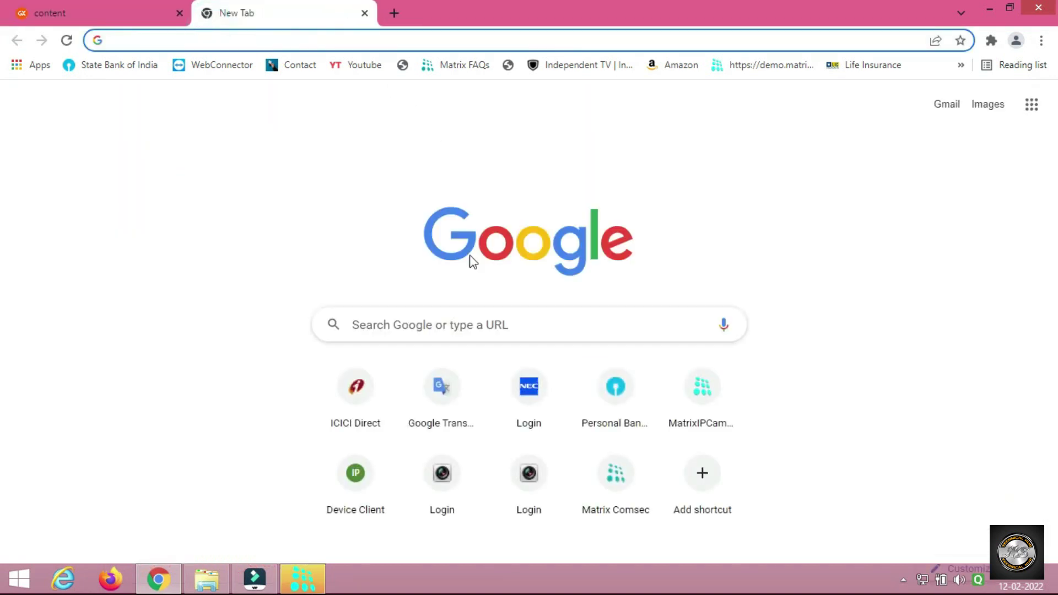
{"action": "left_click", "coordinate": [479, 333]}
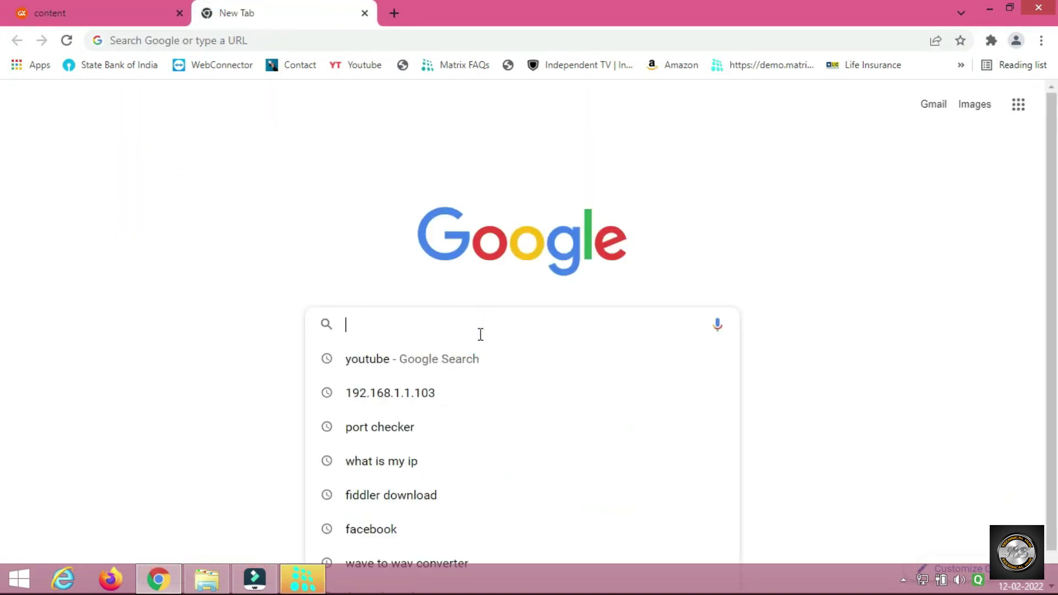
{"action": "type", "text": "o"}
{"action": "key", "text": "BackSpace"}
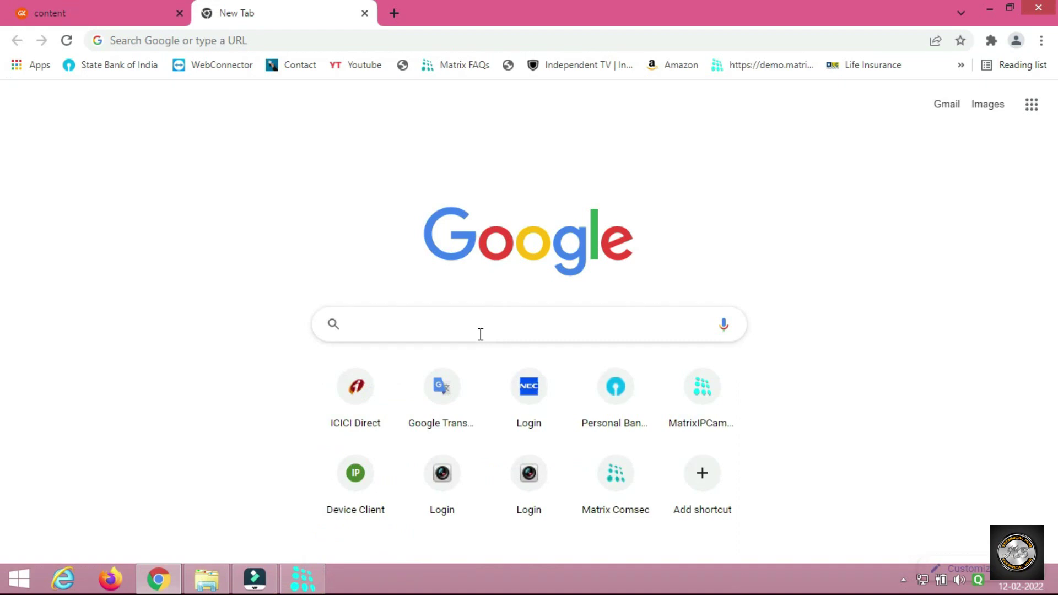
{"action": "type", "text": "port"}
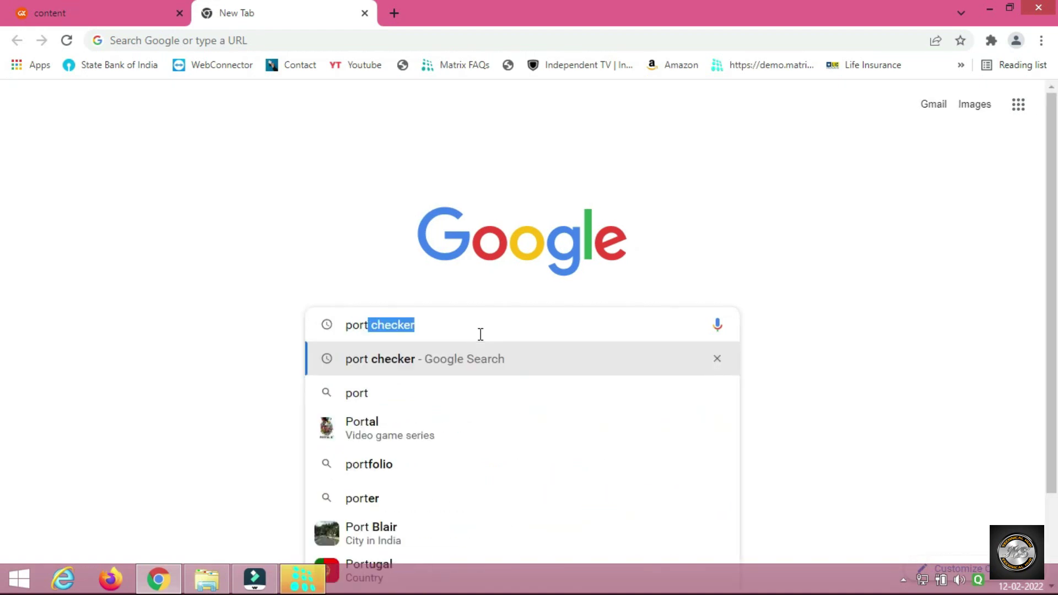
{"action": "left_click", "coordinate": [410, 358]}
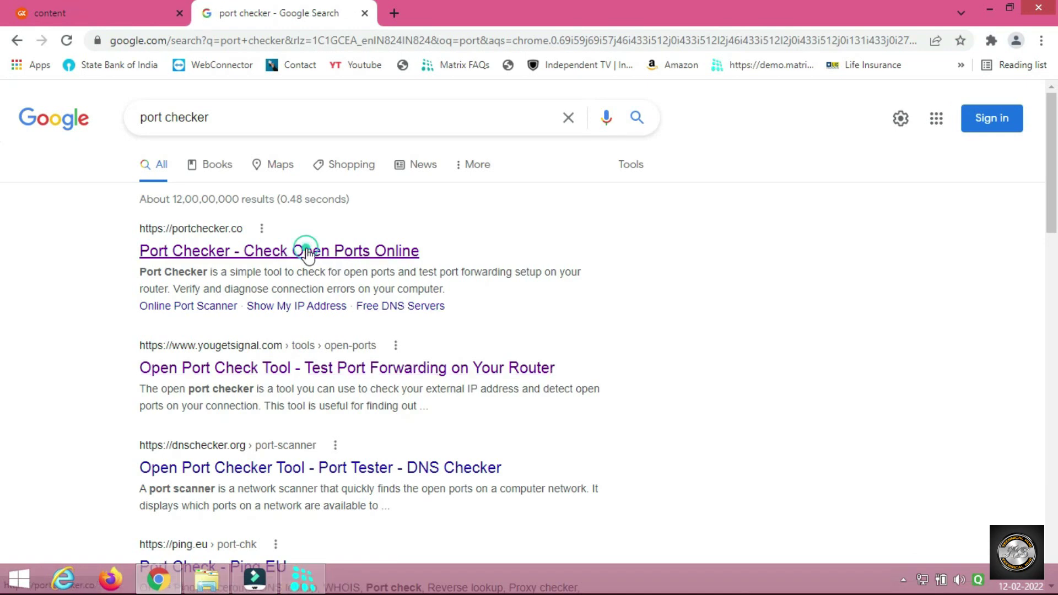
{"action": "left_click", "coordinate": [306, 250]}
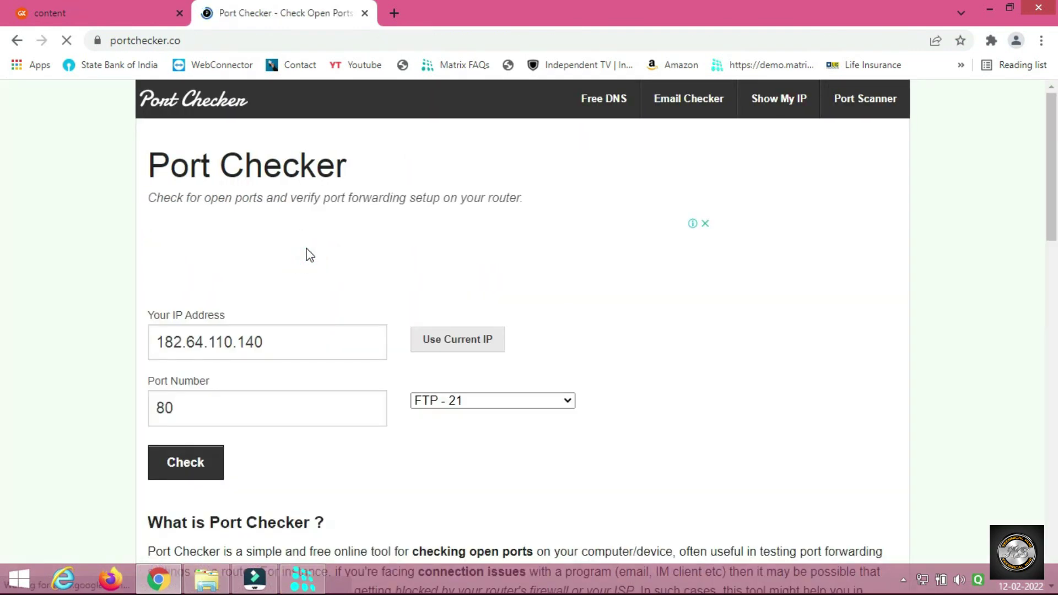
Check port 8080, then port 8000, confirming each is open.
{"action": "left_click", "coordinate": [207, 404]}
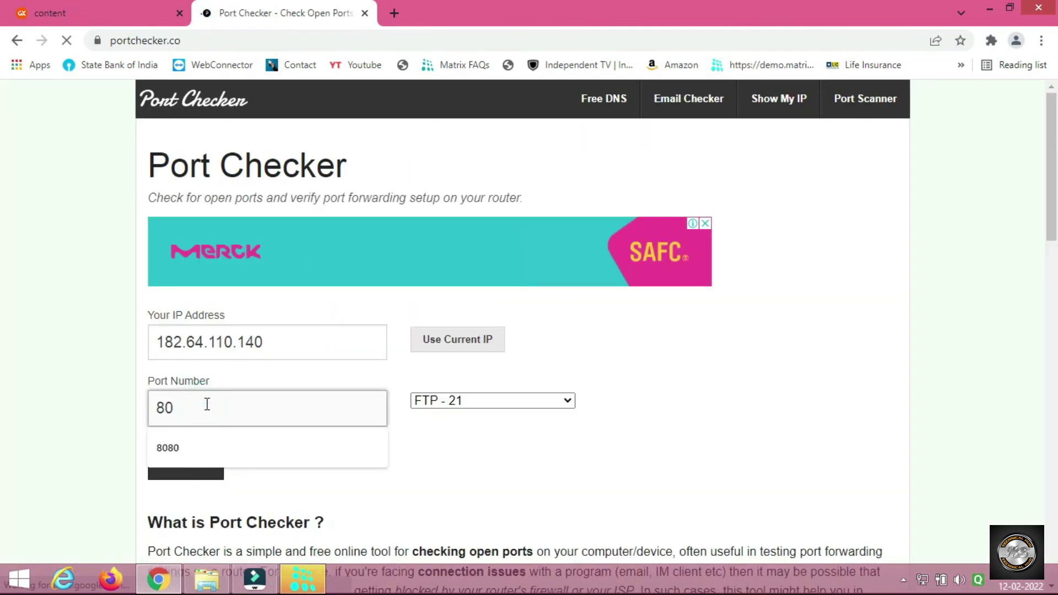
{"action": "type", "text": "80"}
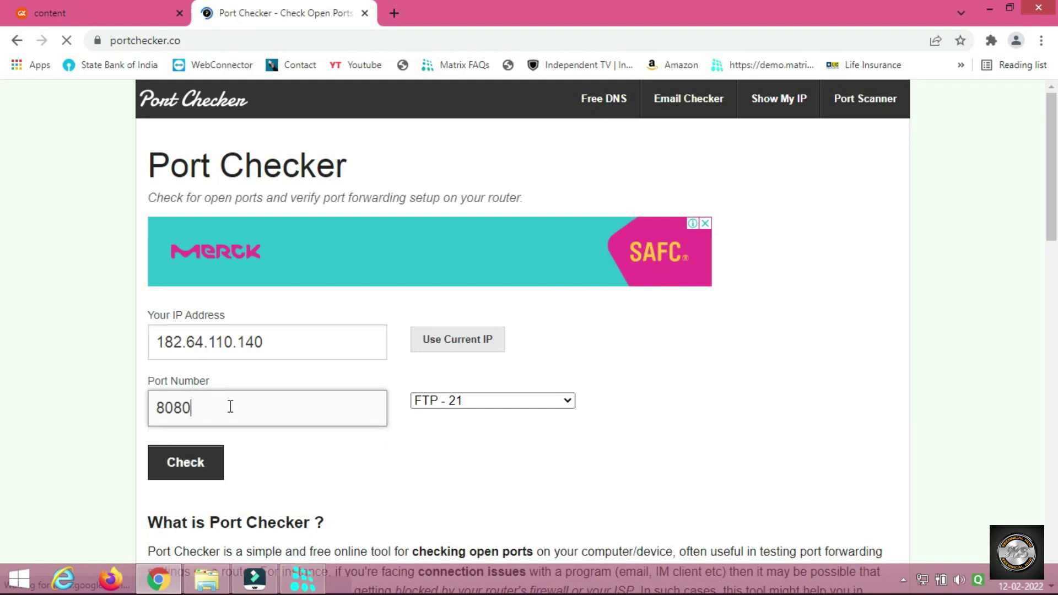
{"action": "left_click", "coordinate": [189, 466]}
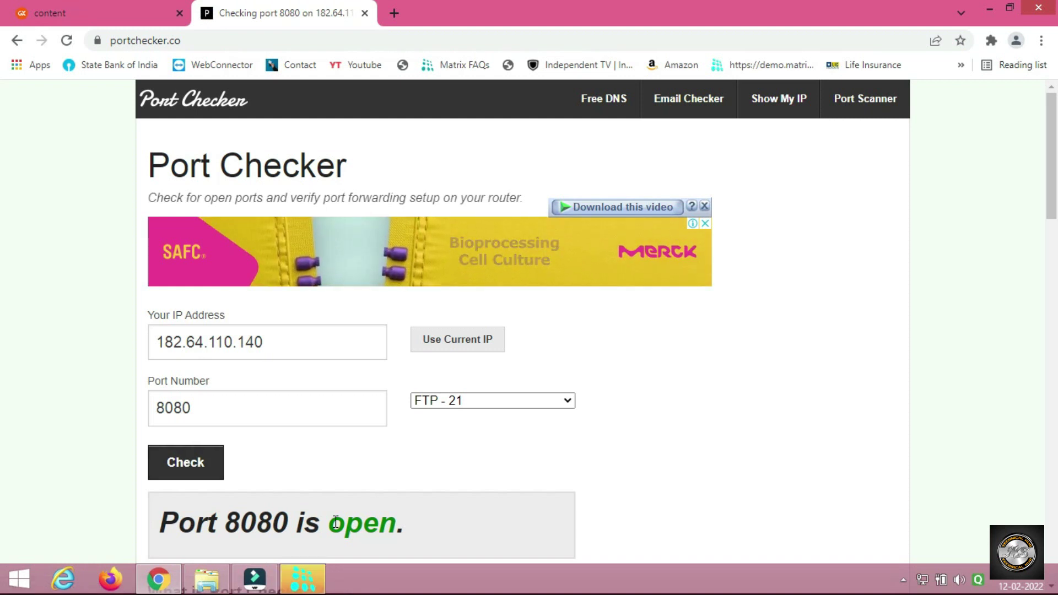
{"action": "left_click", "coordinate": [262, 406]}
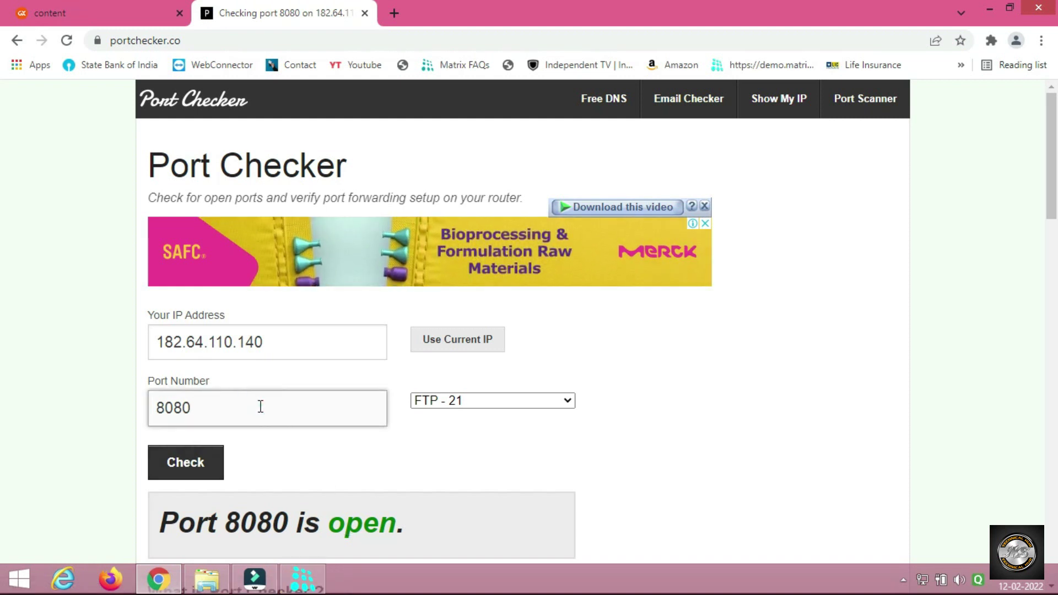
{"action": "key", "text": "BackSpace"}
{"action": "key", "text": "BackSpace"}
{"action": "type", "text": "00"}
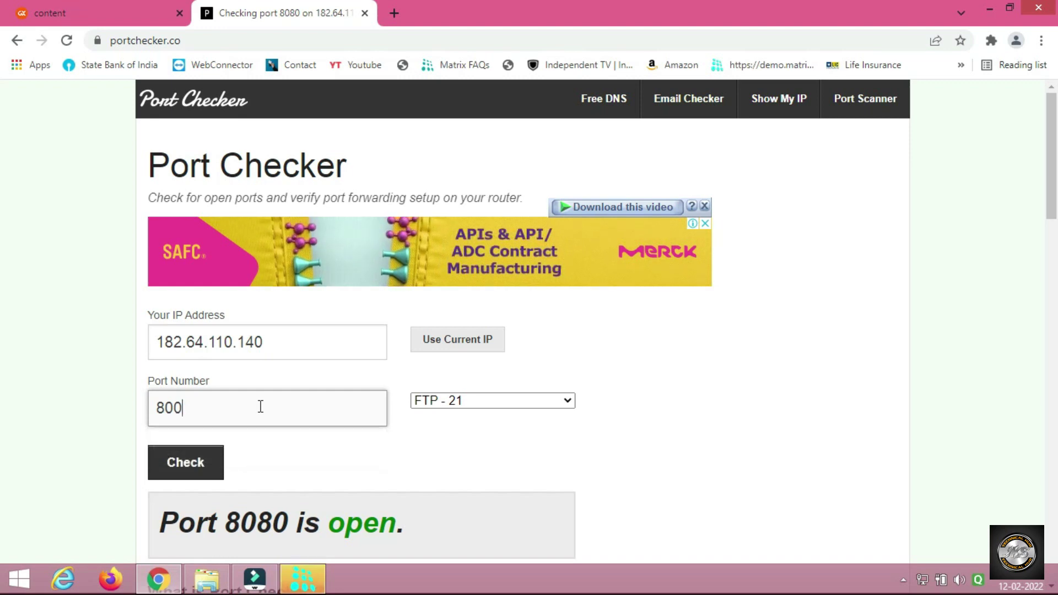
{"action": "left_click", "coordinate": [184, 463]}
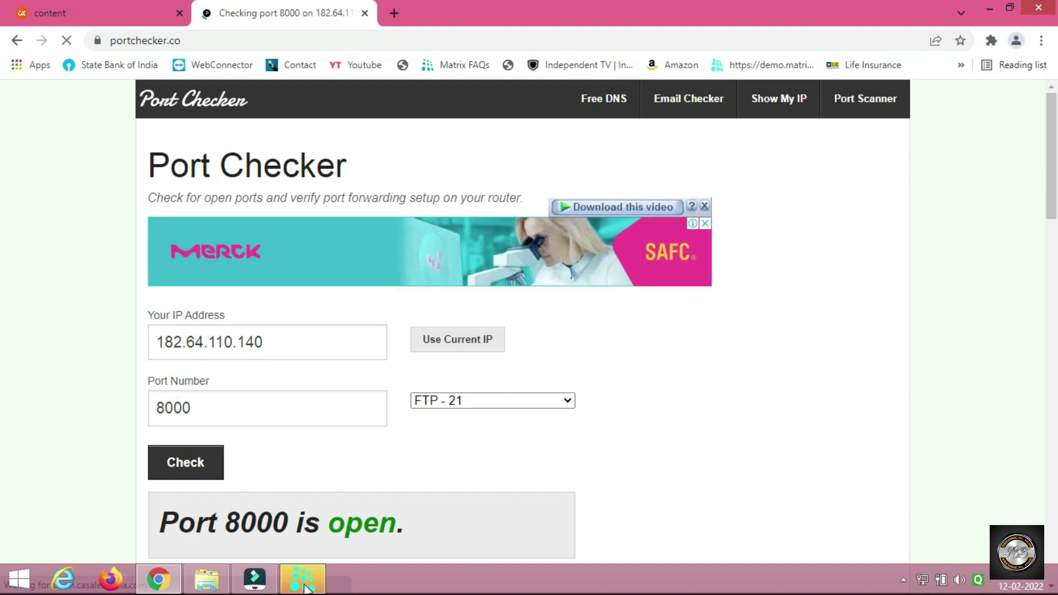
{"action": "mouse_move", "coordinate": [304, 588]}
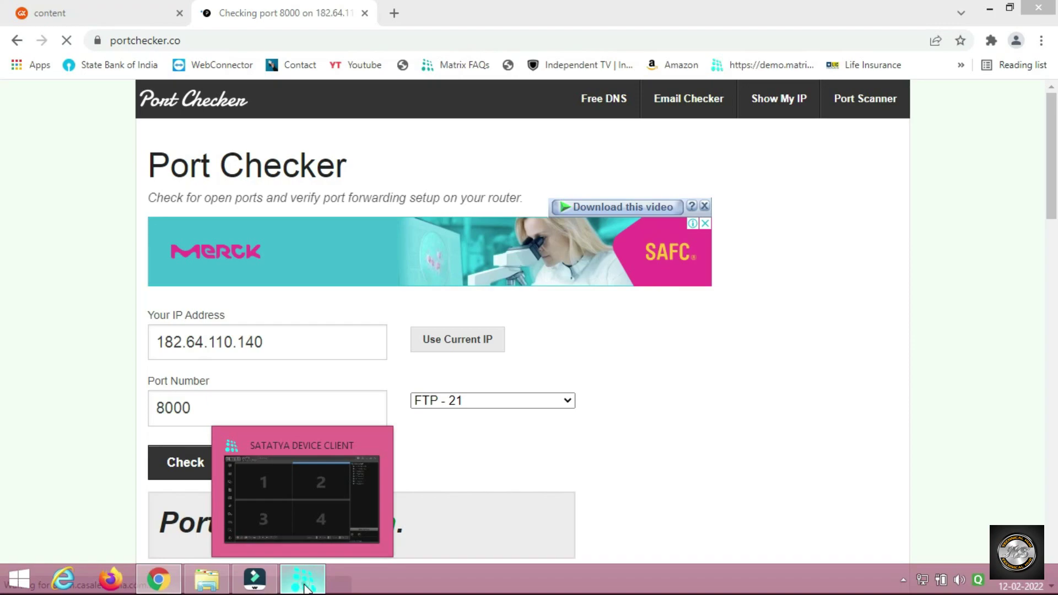
Return to Device Client and open Configuration Settings > Network Settings > Matrix DNS Client.
{"action": "left_click", "coordinate": [365, 448]}
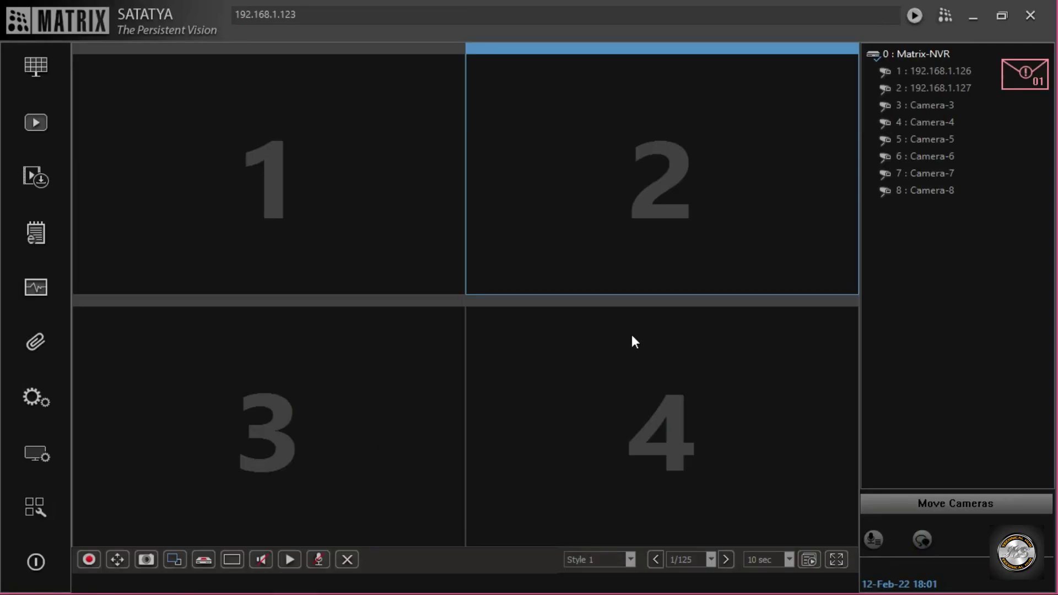
{"action": "left_click", "coordinate": [34, 398]}
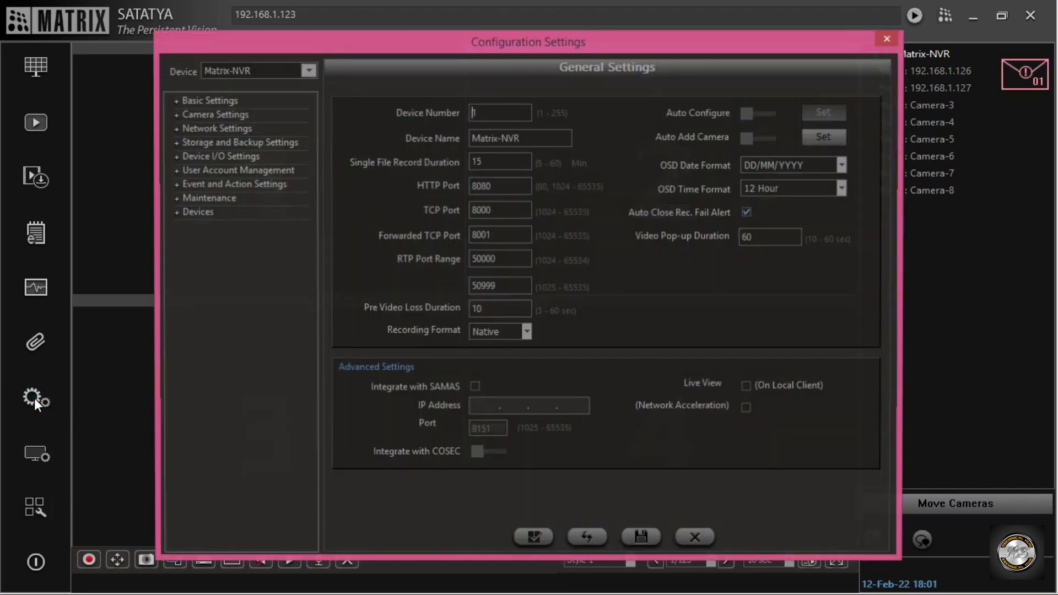
{"action": "left_click", "coordinate": [213, 130]}
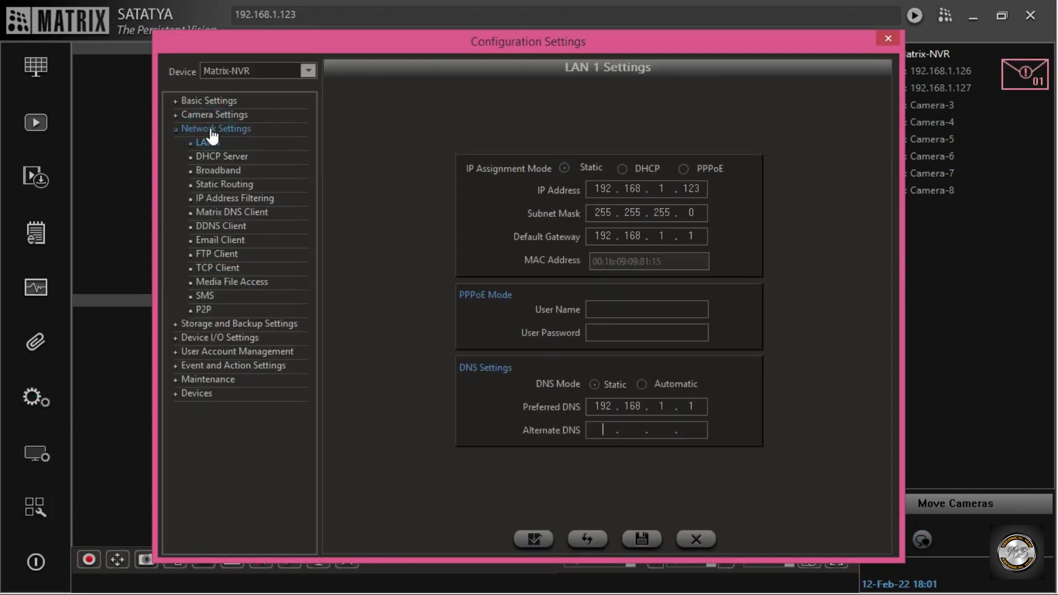
{"action": "left_click", "coordinate": [233, 220]}
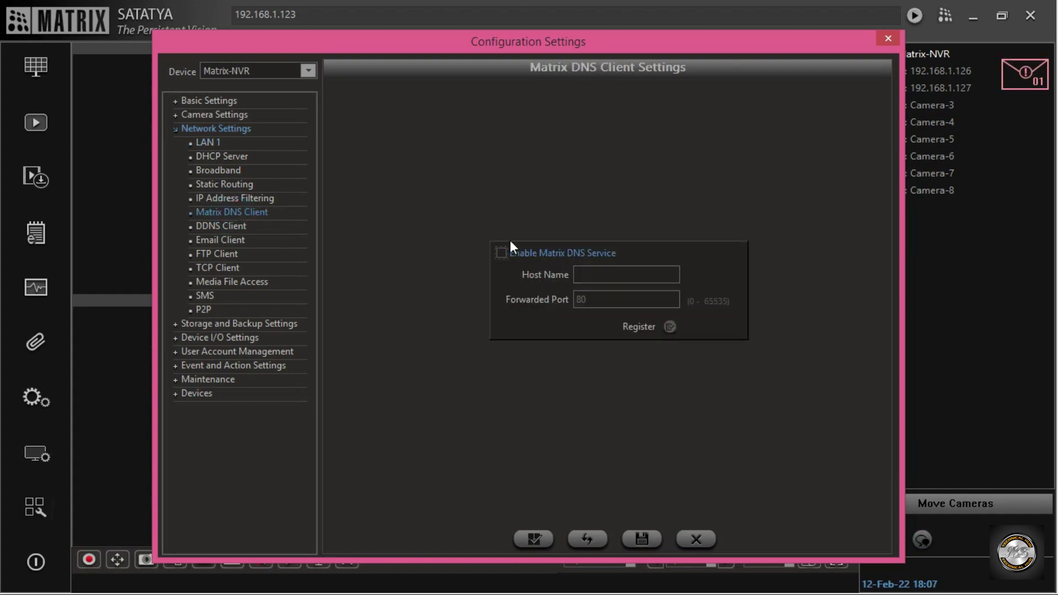
Tick Enable Matrix DNS Service, enter host name test10 with port 8080, register, and save.
{"action": "left_click", "coordinate": [501, 253]}
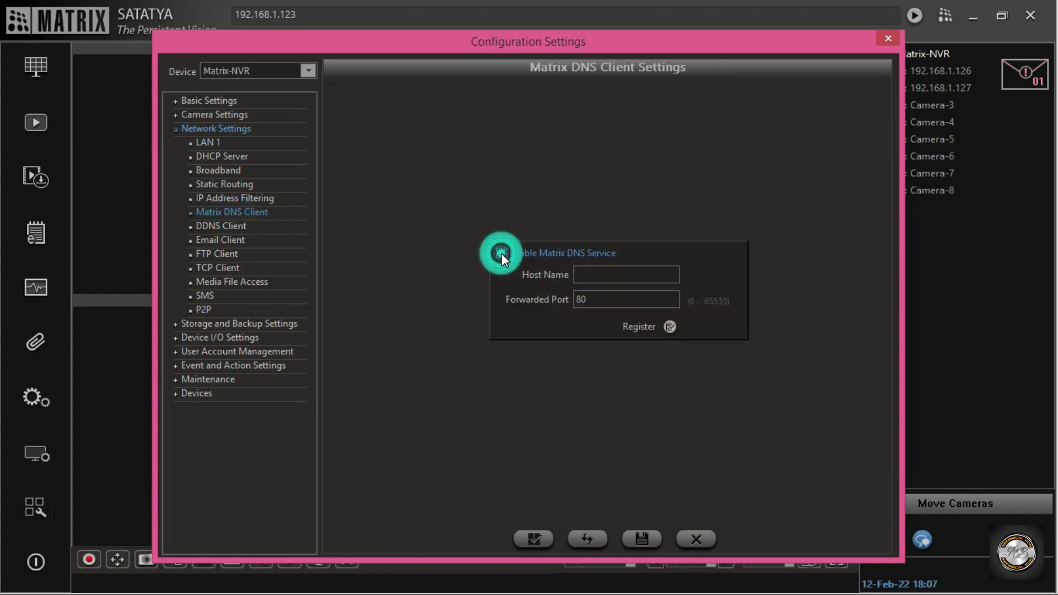
{"action": "left_click", "coordinate": [615, 276]}
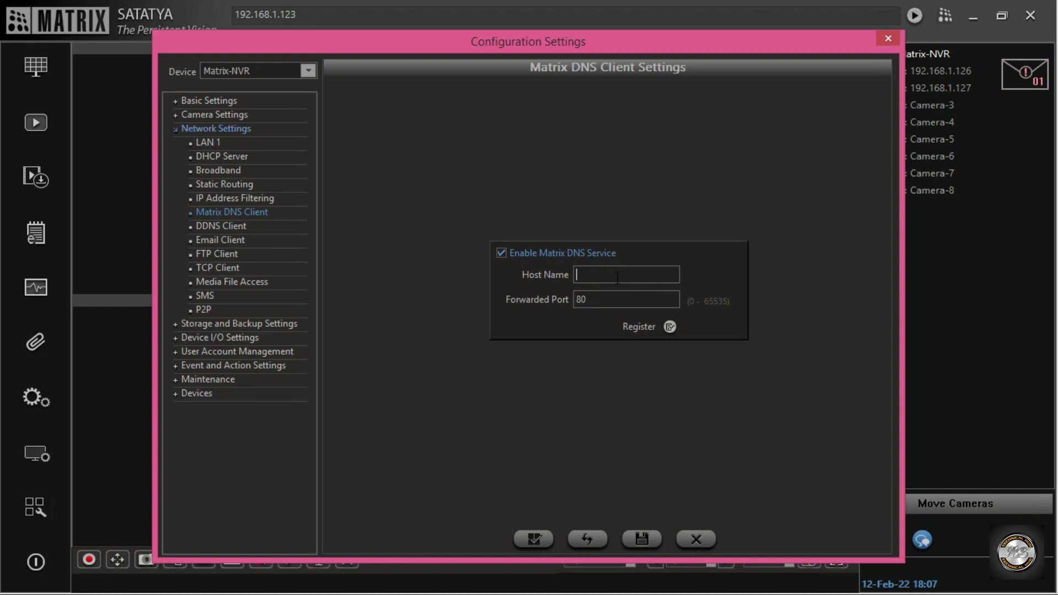
{"action": "type", "text": "tes"}
{"action": "type", "text": "80"}
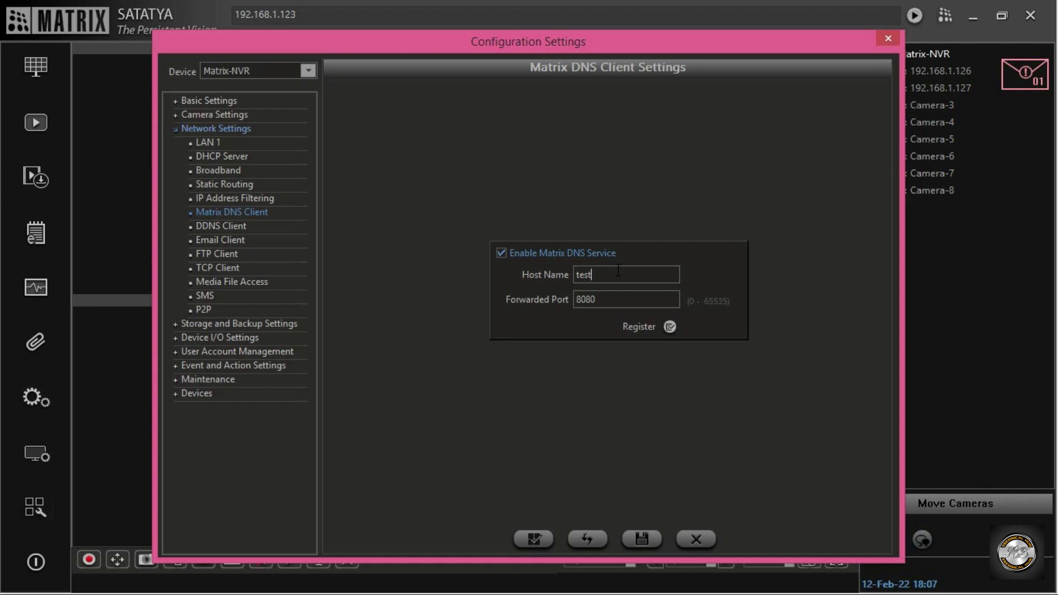
{"action": "type", "text": "0"}
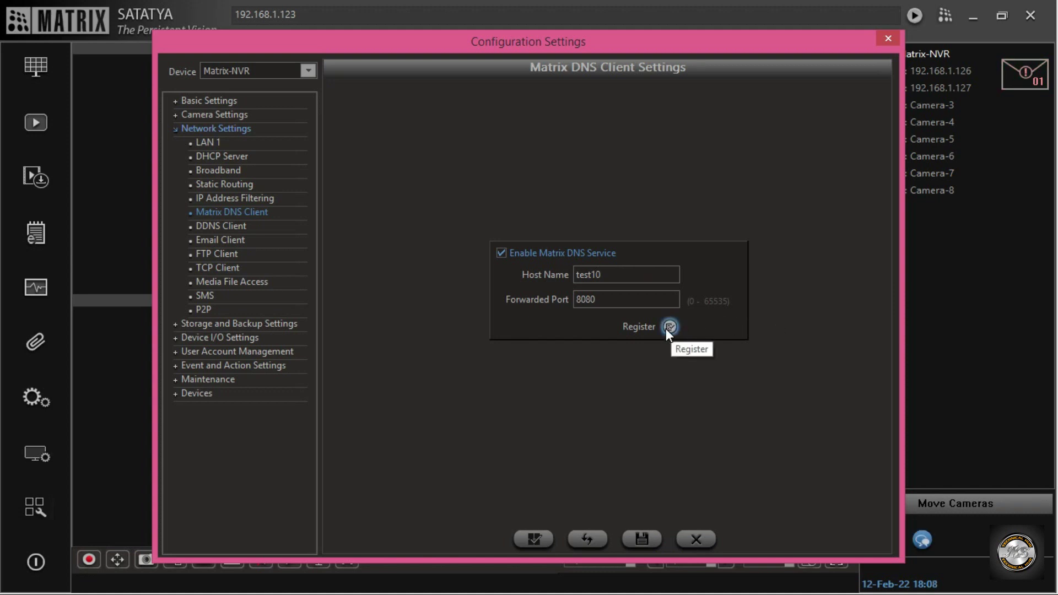
{"action": "left_click", "coordinate": [670, 327]}
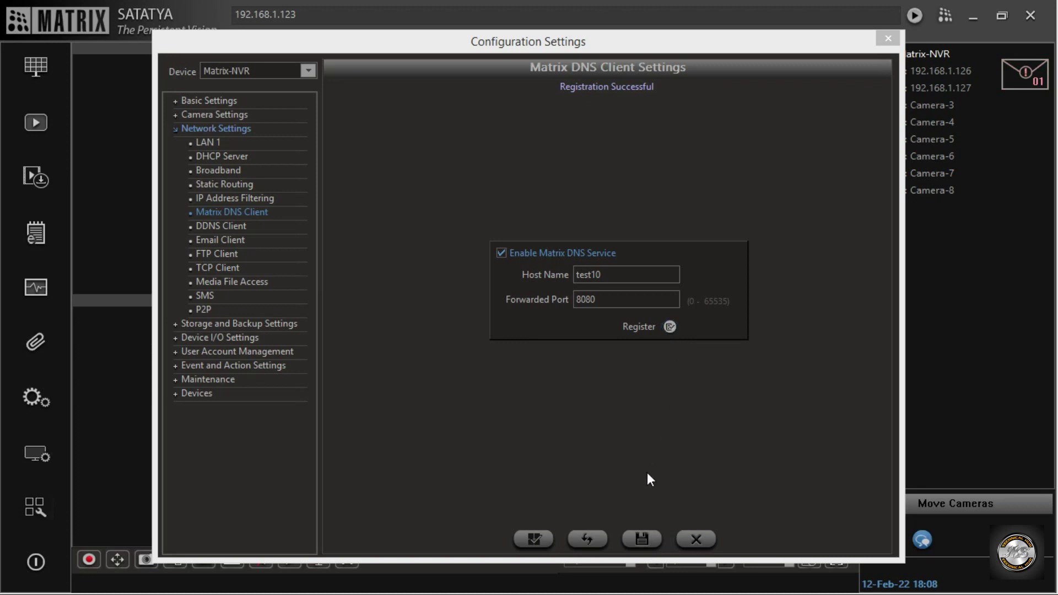
{"action": "left_click", "coordinate": [640, 537]}
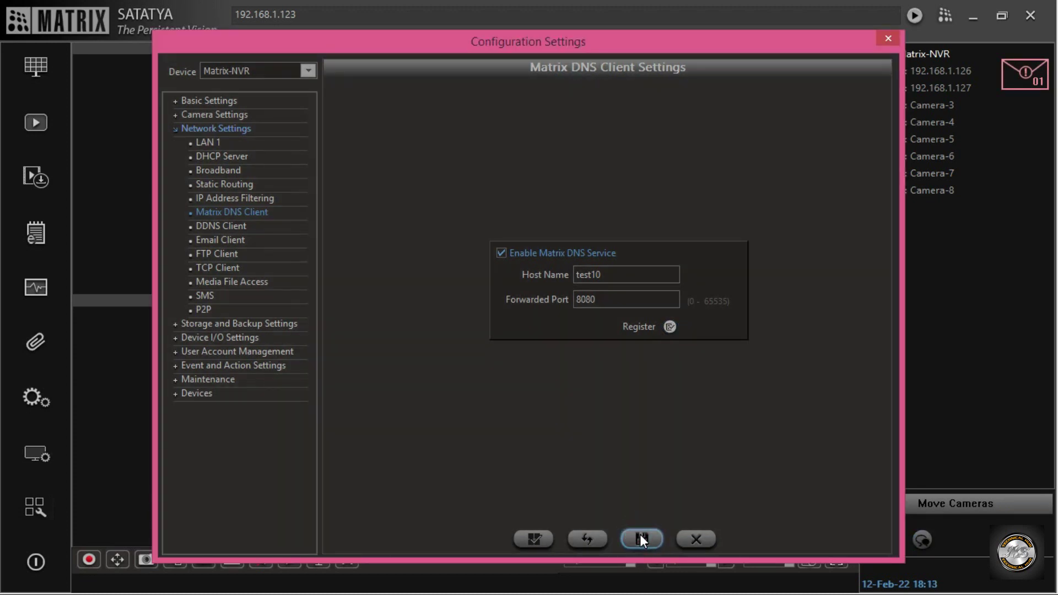
Close Configuration Settings, log out of the NVR, and close the Device Client window.
{"action": "left_click", "coordinate": [887, 39]}
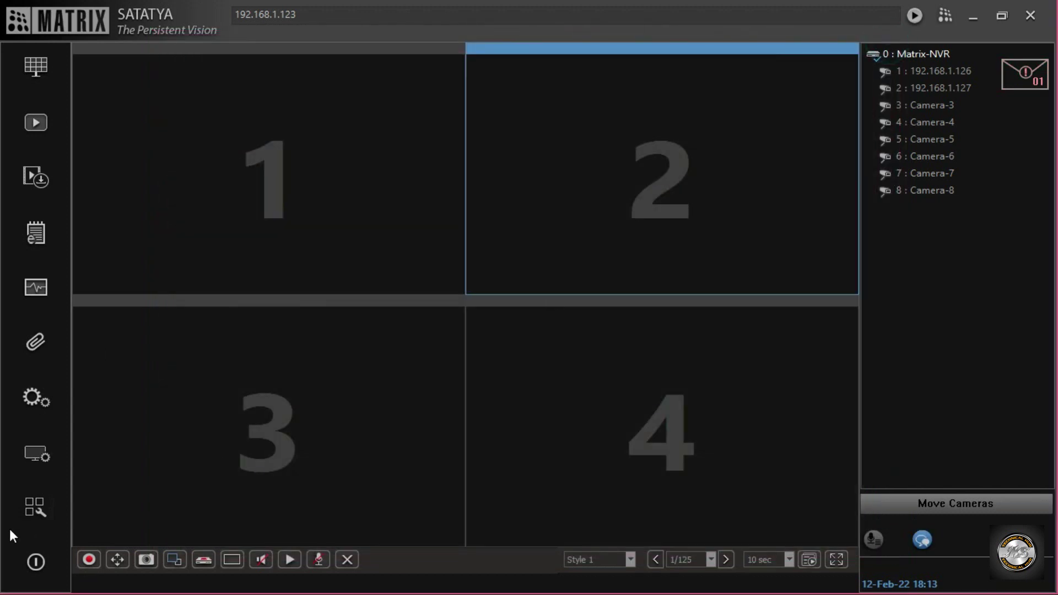
{"action": "left_click", "coordinate": [34, 565]}
{"action": "left_click", "coordinate": [531, 358]}
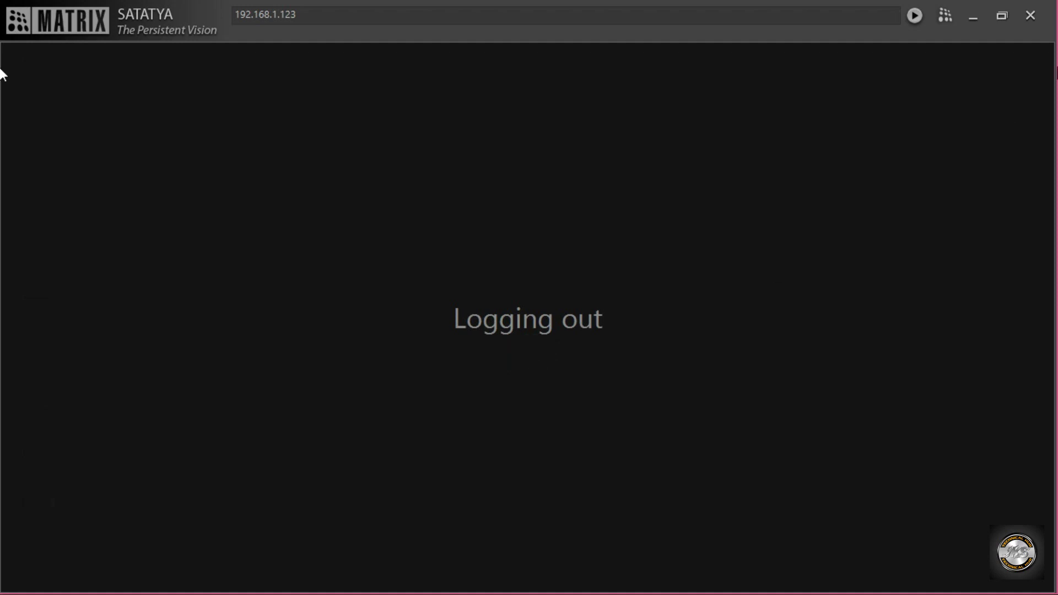
{"action": "left_click", "coordinate": [1031, 17]}
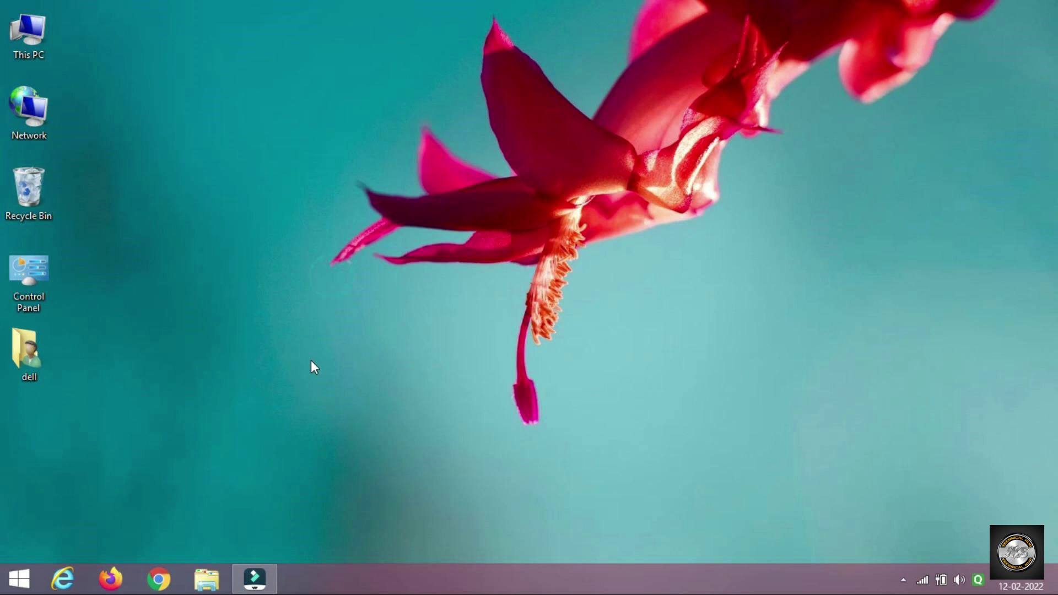
{"action": "left_click", "coordinate": [441, 183]}
{"action": "left_click", "coordinate": [331, 276]}
{"action": "left_click", "coordinate": [161, 581]}
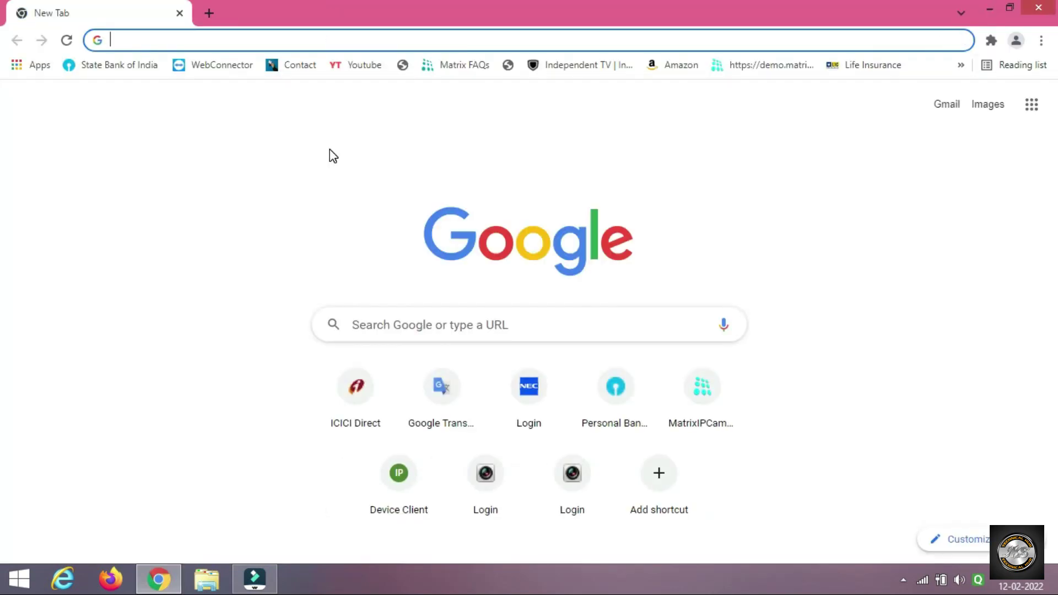
{"action": "type", "text": "www."}
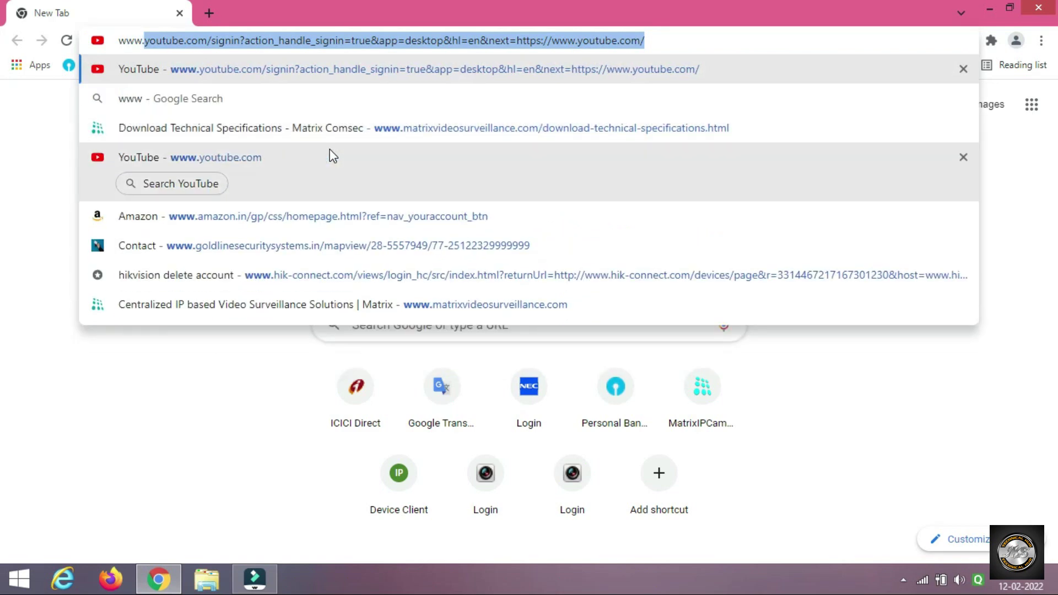
{"action": "type", "text": "test"}
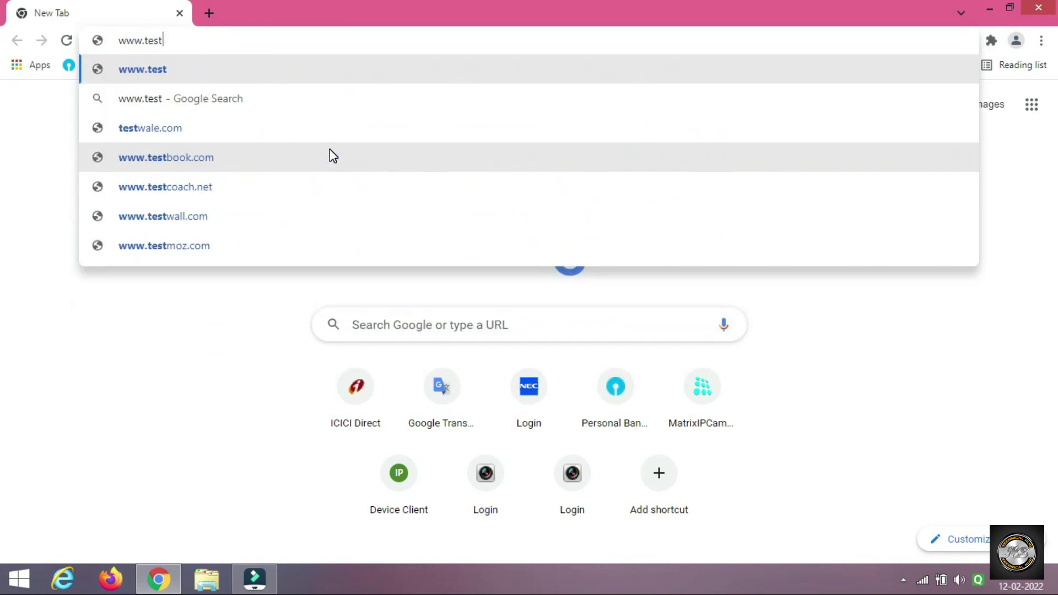
{"action": "type", "text": "10"}
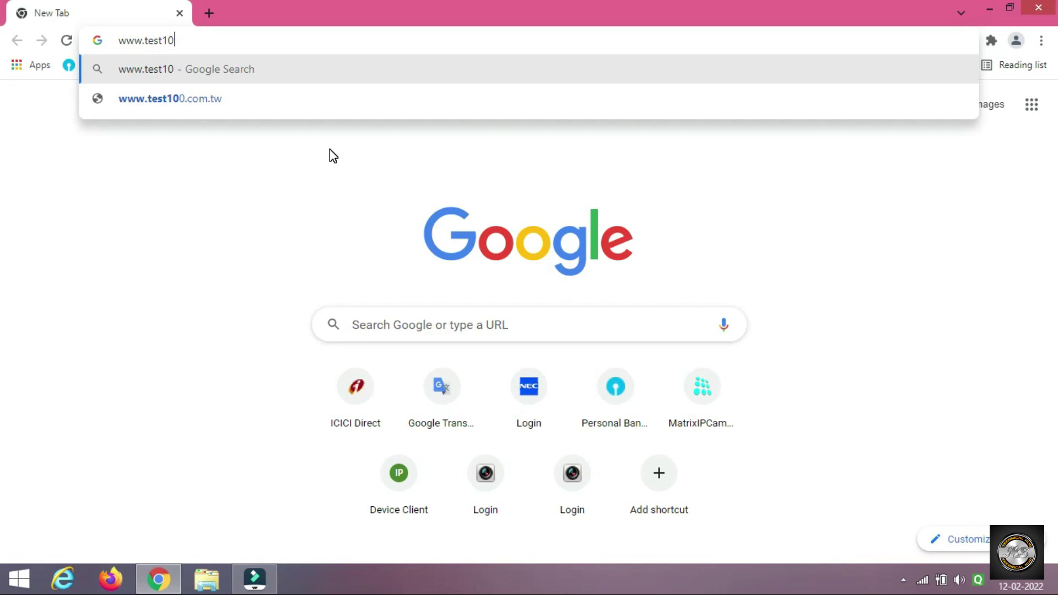
{"action": "type", "text": "."}
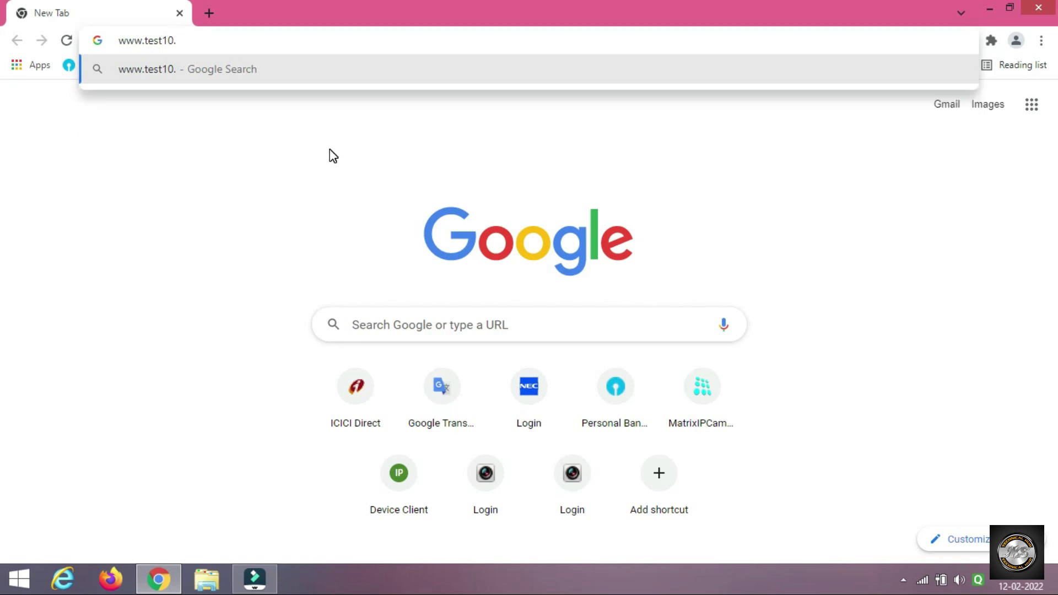
{"action": "type", "text": "ma"}
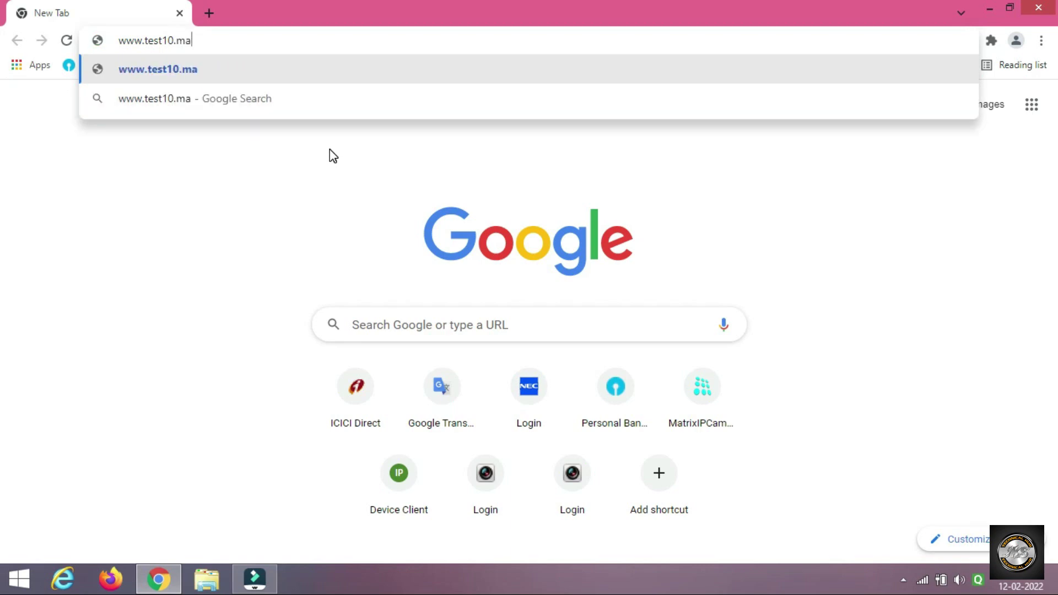
{"action": "type", "text": "trix"}
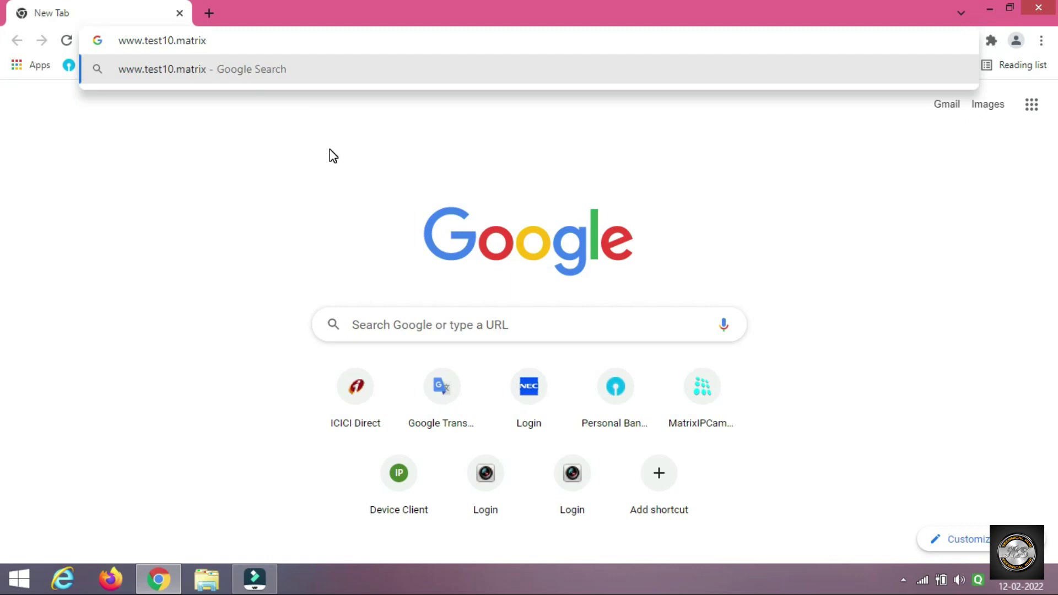
{"action": "type", "text": "dnser"}
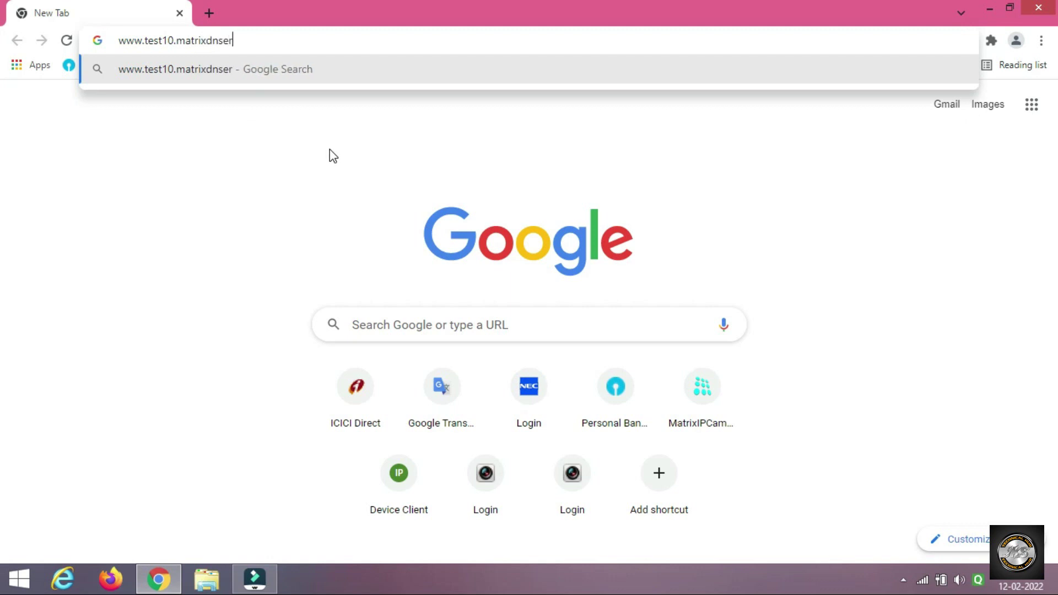
{"action": "type", "text": "v.com"}
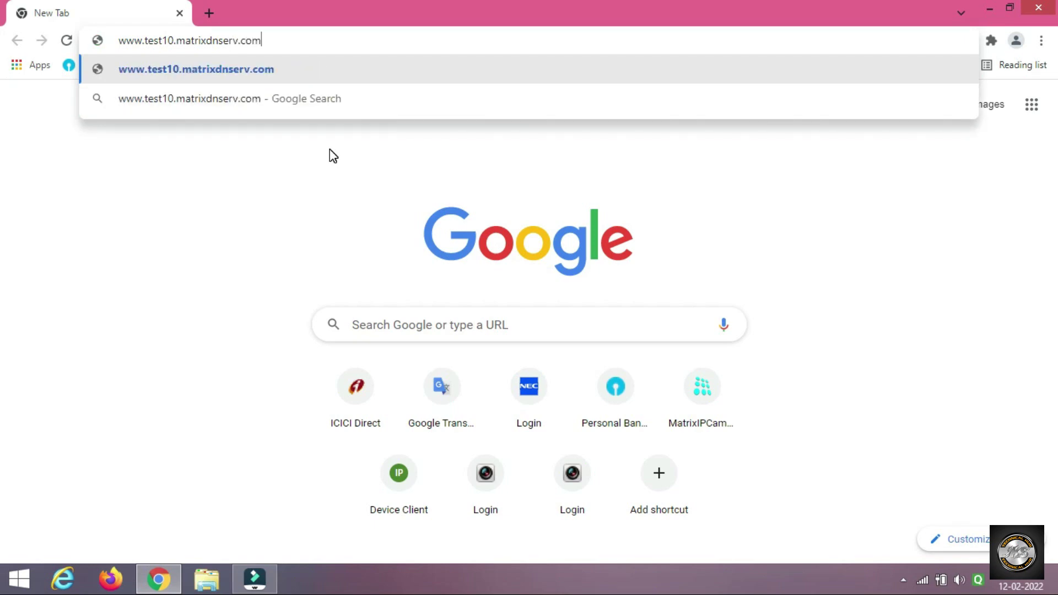
{"action": "key", "text": "Return"}
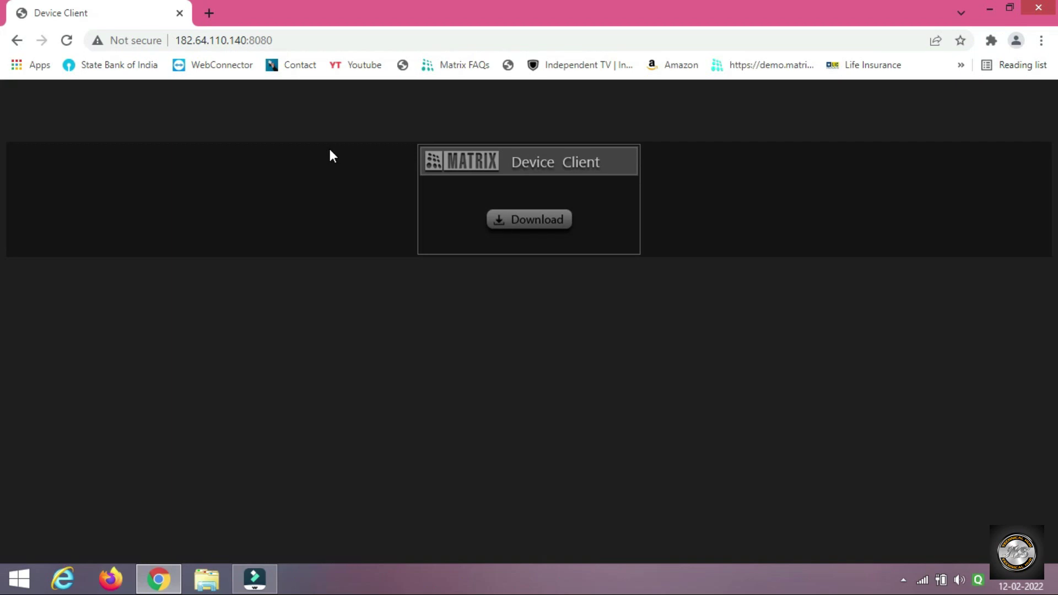
Download Device_Client_Setup_3.exe (18.888 MB) via IDM and open its Downloads\Programs folder.
{"action": "left_click", "coordinate": [529, 223]}
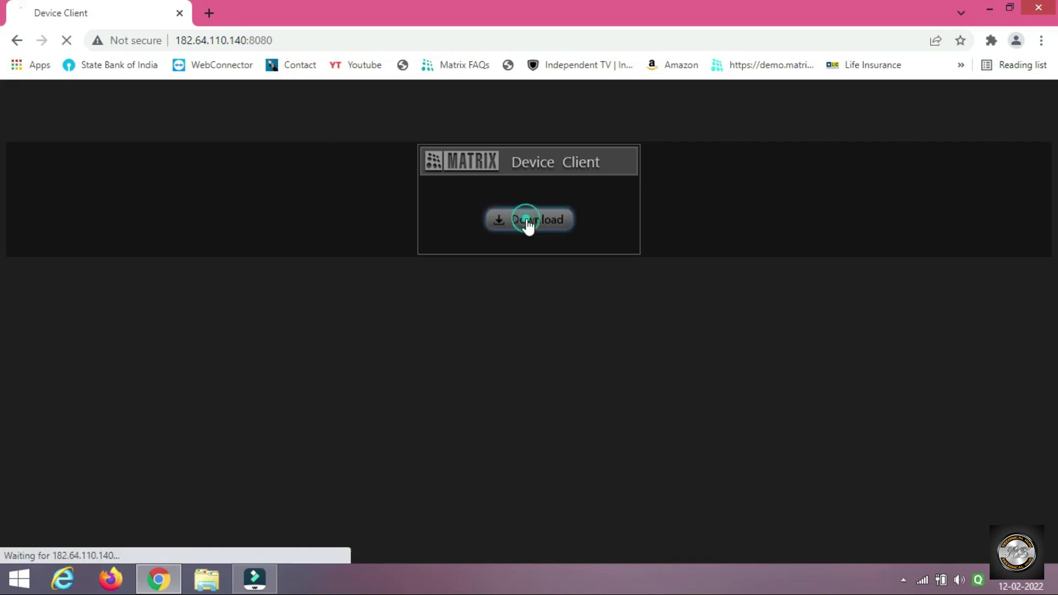
{"action": "left_click", "coordinate": [551, 334]}
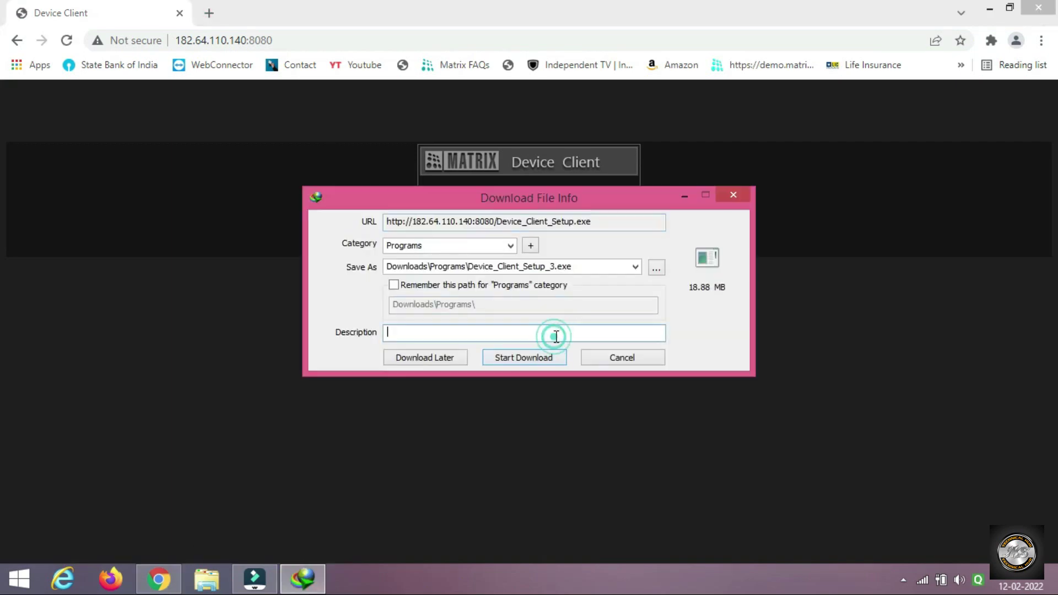
{"action": "left_click", "coordinate": [538, 358]}
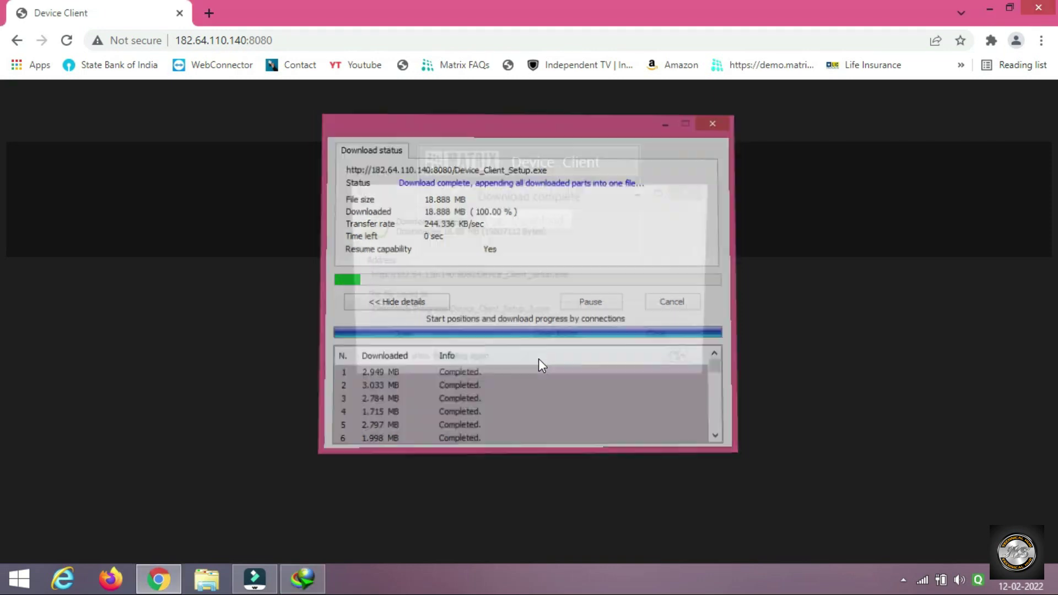
{"action": "left_click", "coordinate": [565, 336]}
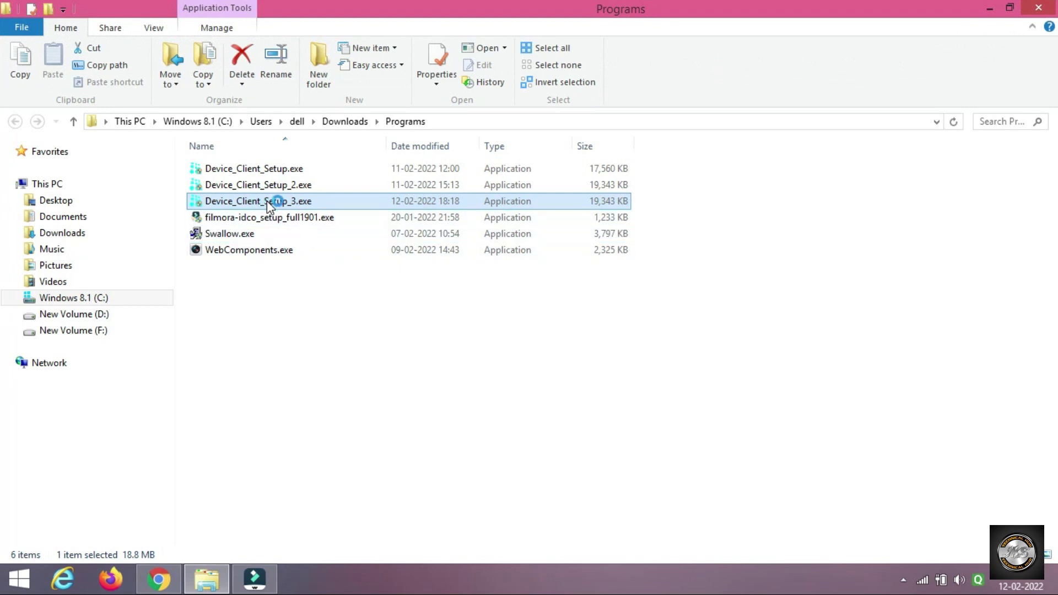
Install Device Client 7.13.0 with auto-start on boot disabled, then launch it.
{"action": "double_click", "coordinate": [267, 202]}
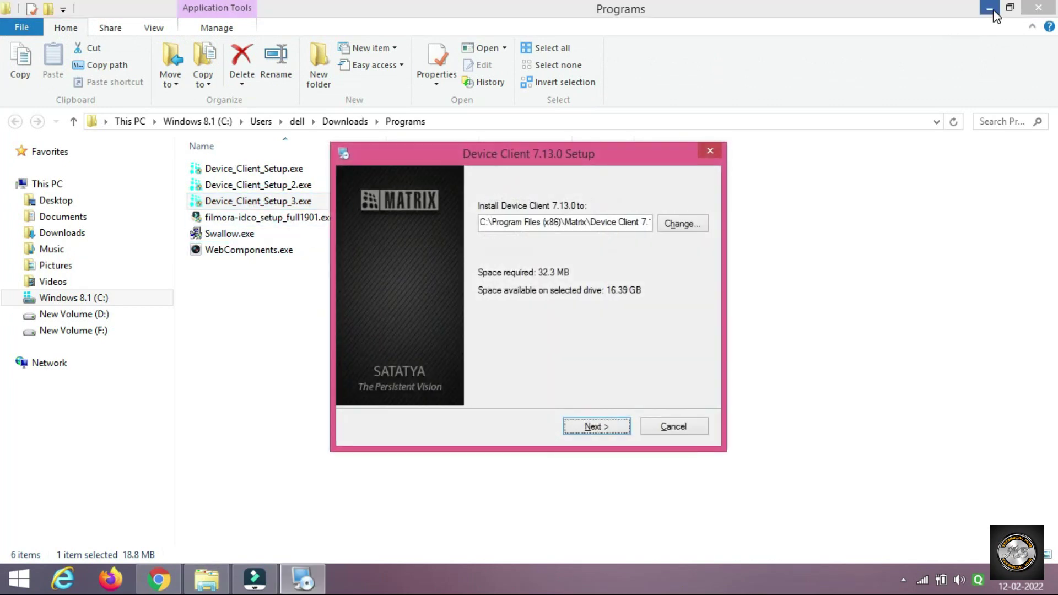
{"action": "left_click", "coordinate": [990, 9]}
{"action": "left_click", "coordinate": [993, 9]}
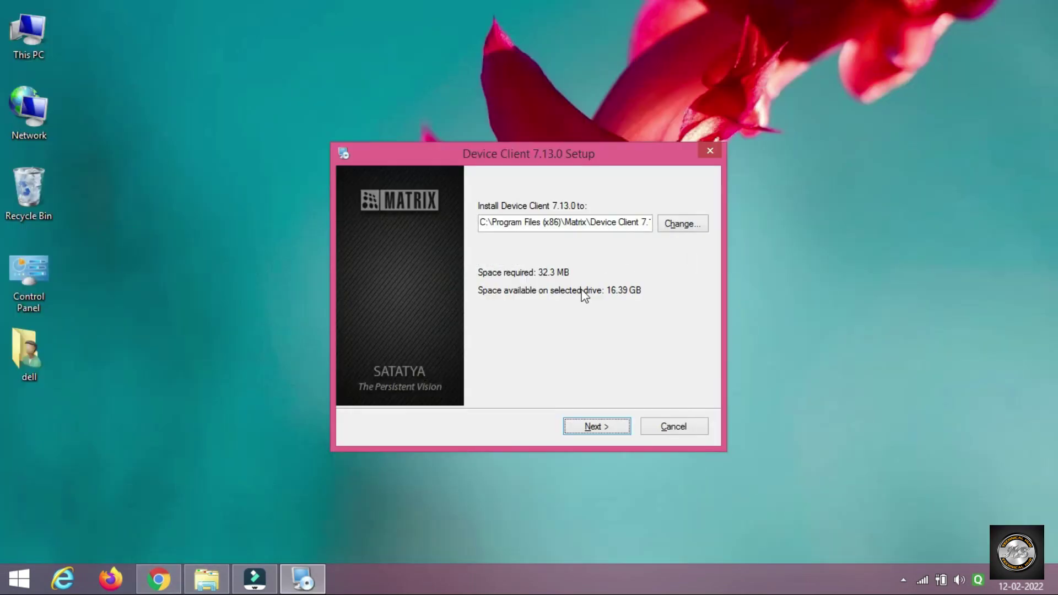
{"action": "left_click", "coordinate": [595, 428]}
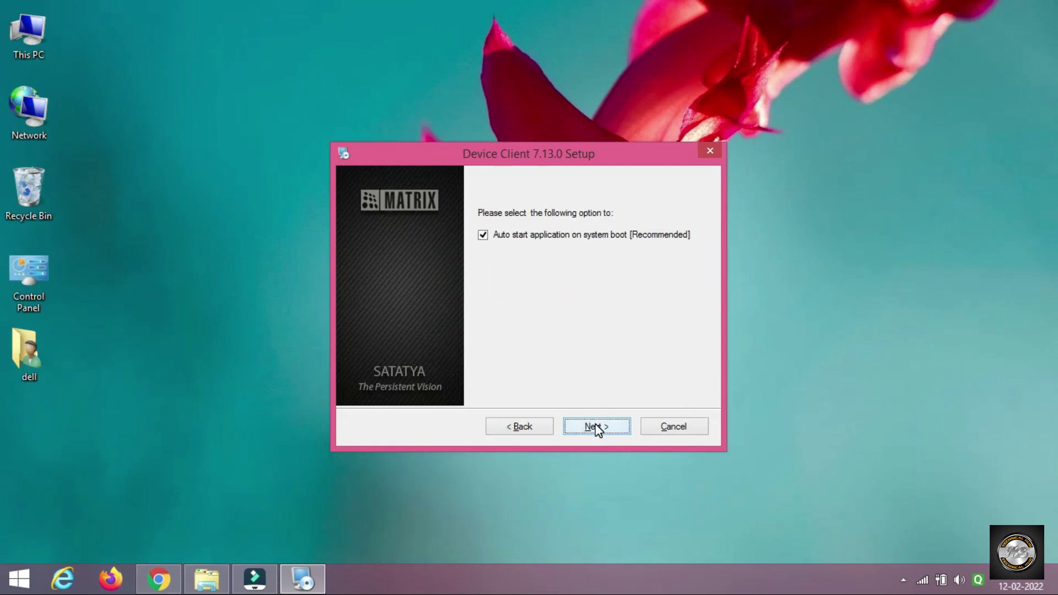
{"action": "left_click", "coordinate": [481, 236]}
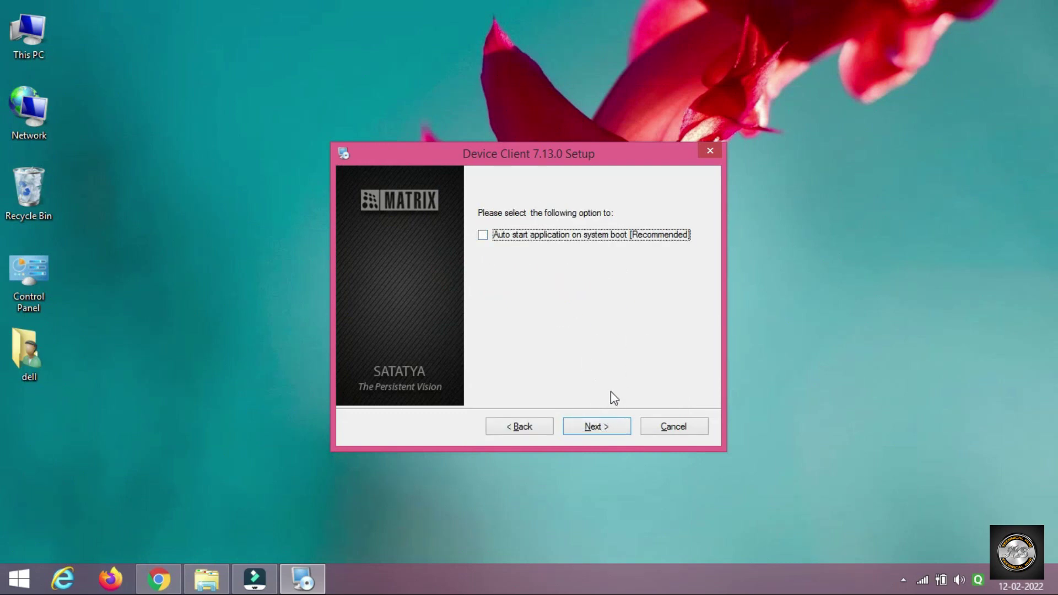
{"action": "left_click", "coordinate": [600, 425]}
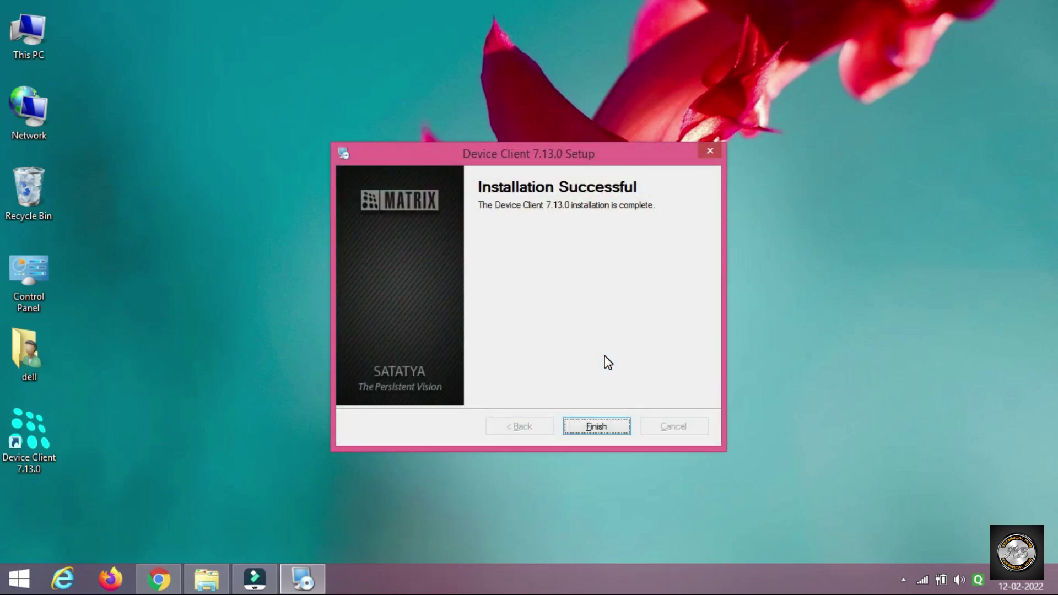
{"action": "left_click", "coordinate": [610, 425]}
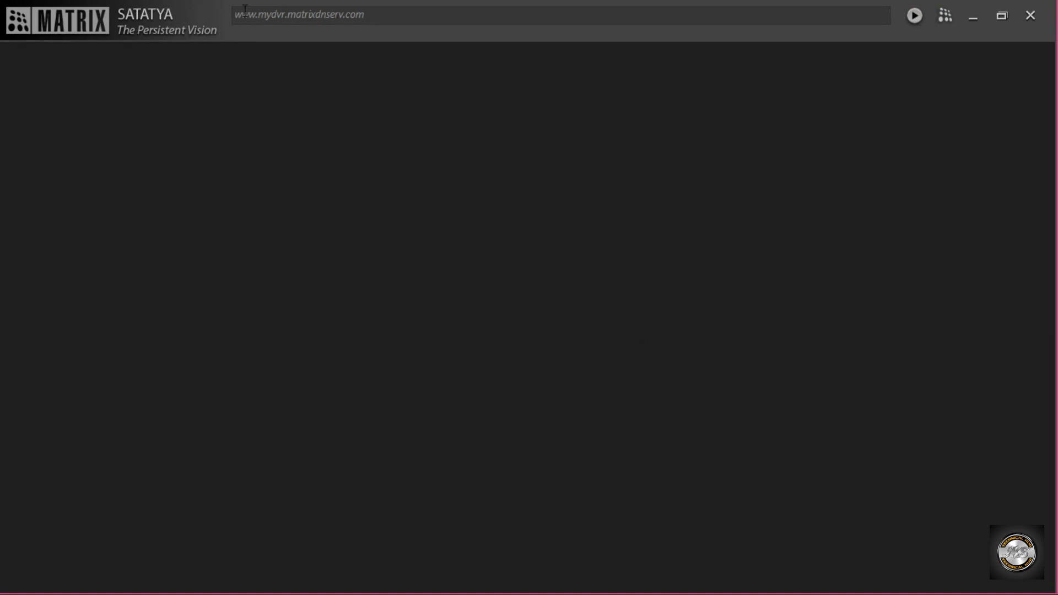
{"action": "left_click", "coordinate": [383, 16]}
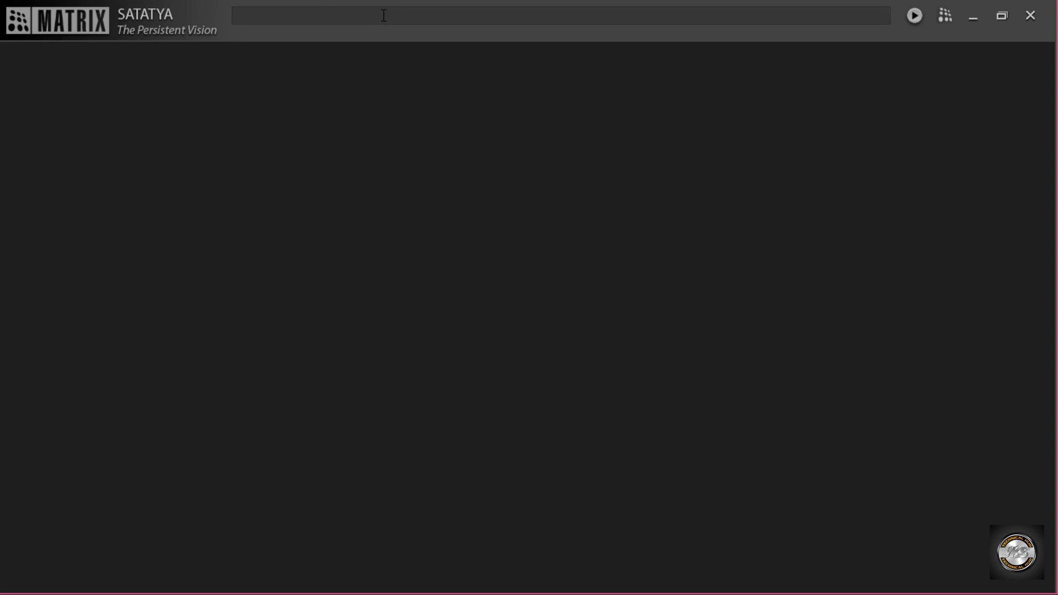
{"action": "type", "text": "www.test10.matrix"}
{"action": "type", "text": "dnser"}
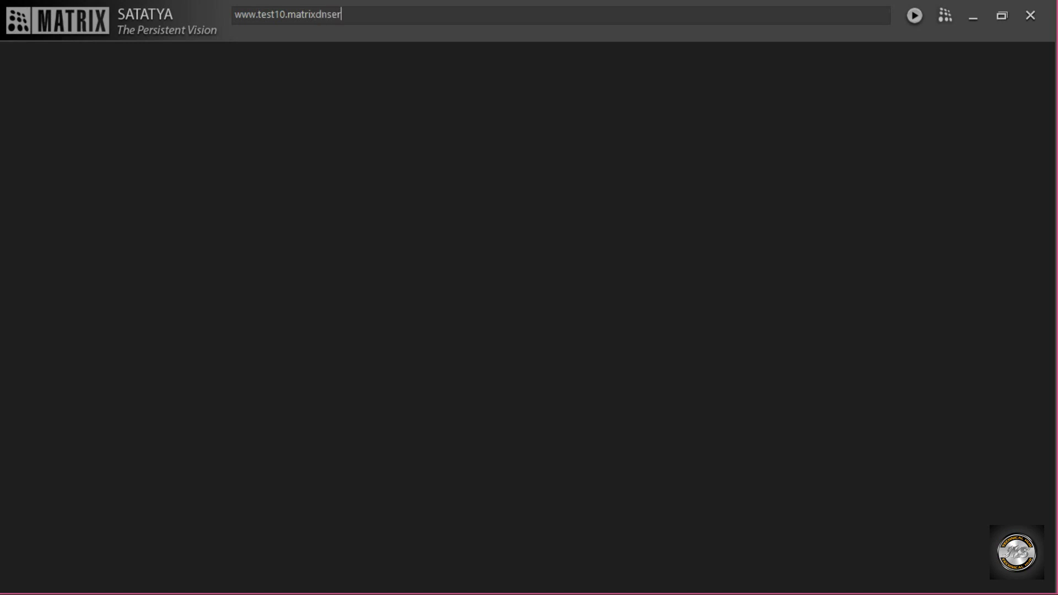
{"action": "type", "text": "v.com"}
{"action": "key", "text": "Return"}
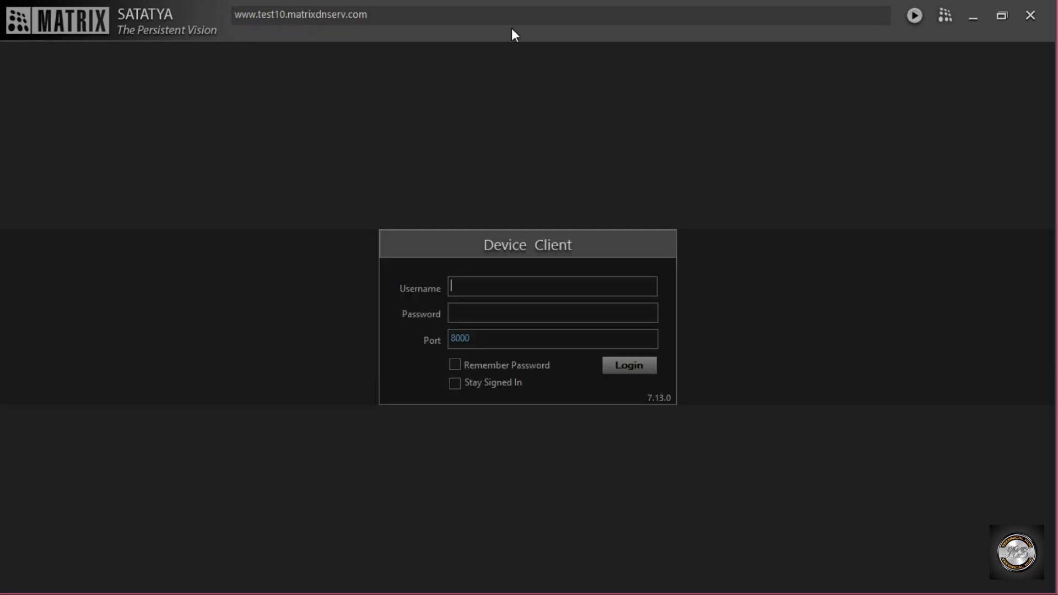
Enter the admin username and the account password in the login form.
{"action": "type", "text": "admin"}
{"action": "key", "text": "Tab"}
{"action": "key", "text": "Caps_Lock"}
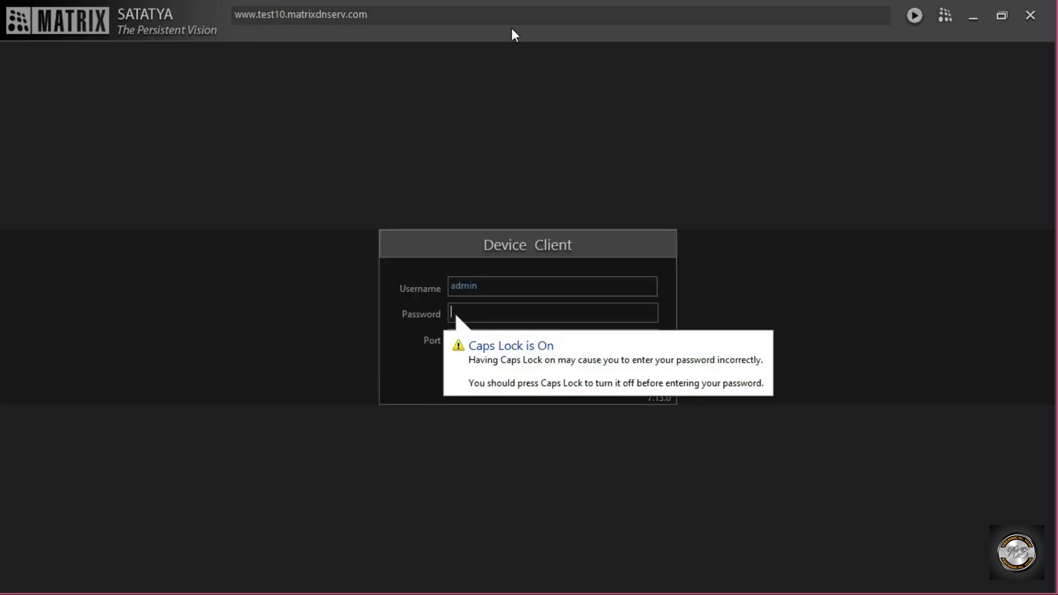
{"action": "type", "text": "admin"}
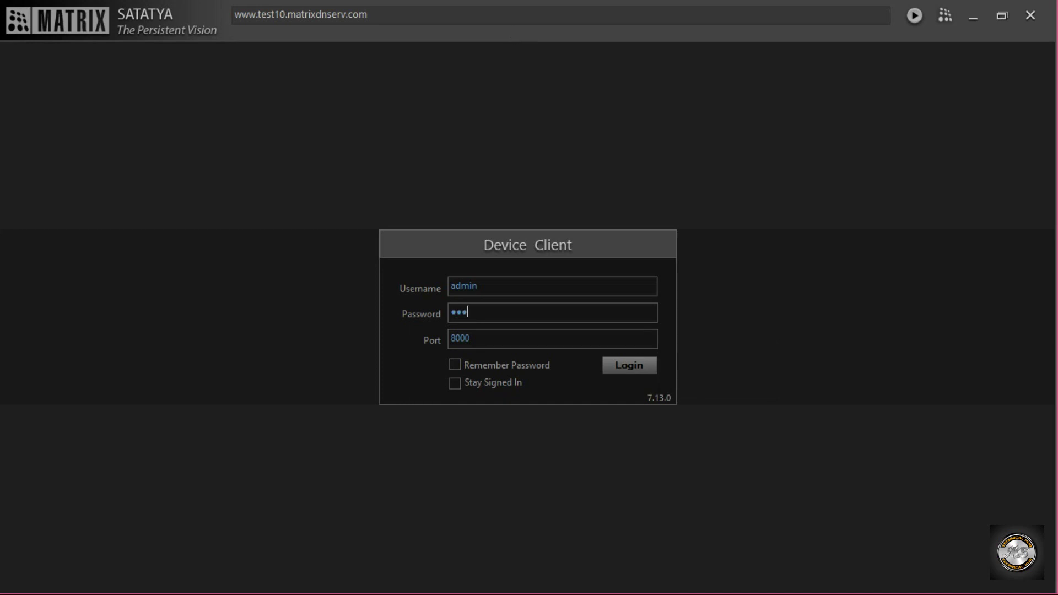
{"action": "type", "text": "123"}
Log in and use Connect All on Matrix-NVR to stream its camera feeds.
{"action": "left_click", "coordinate": [626, 366]}
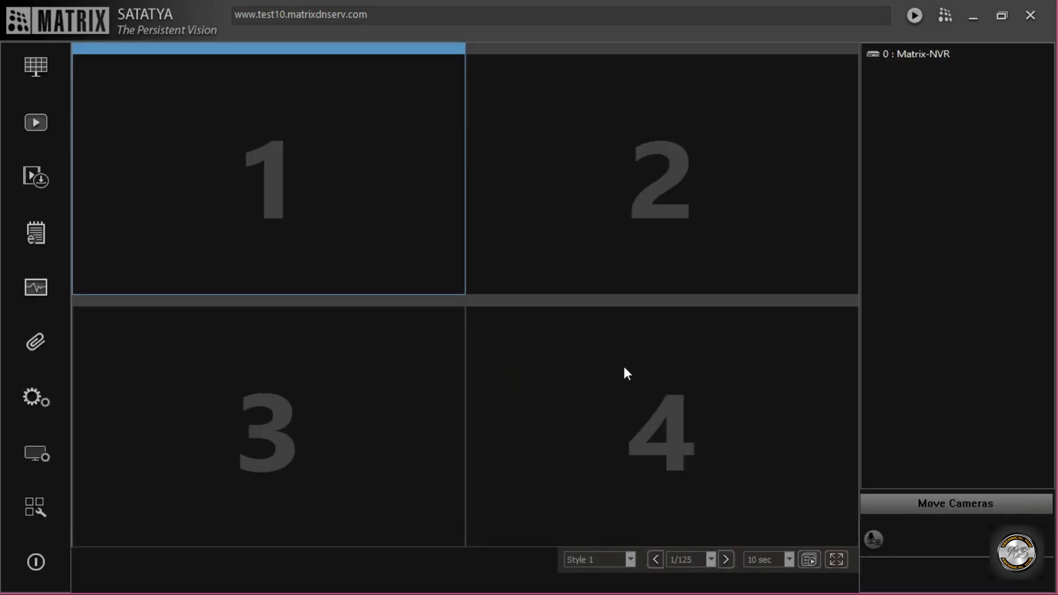
{"action": "right_click", "coordinate": [932, 54]}
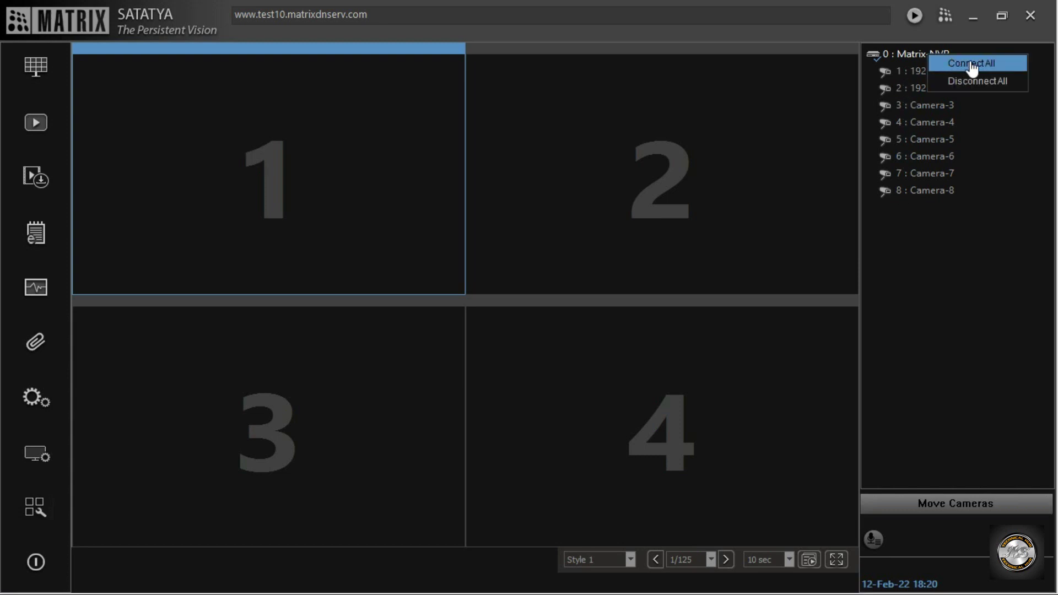
{"action": "left_click", "coordinate": [971, 64]}
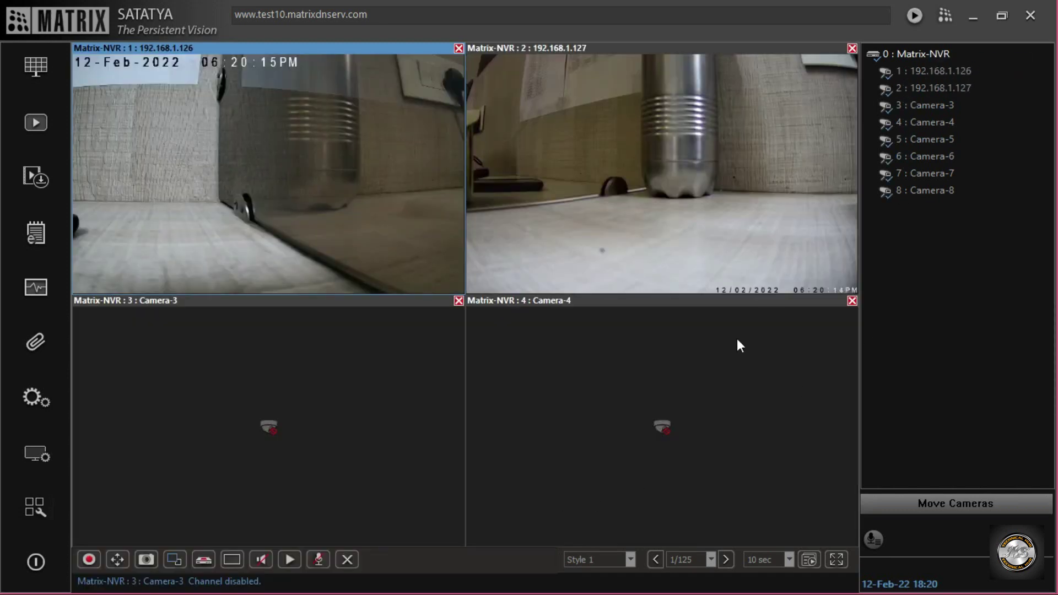
Dismiss the Event Alert pop-ups and log out of the NVR.
{"action": "left_click", "coordinate": [523, 83]}
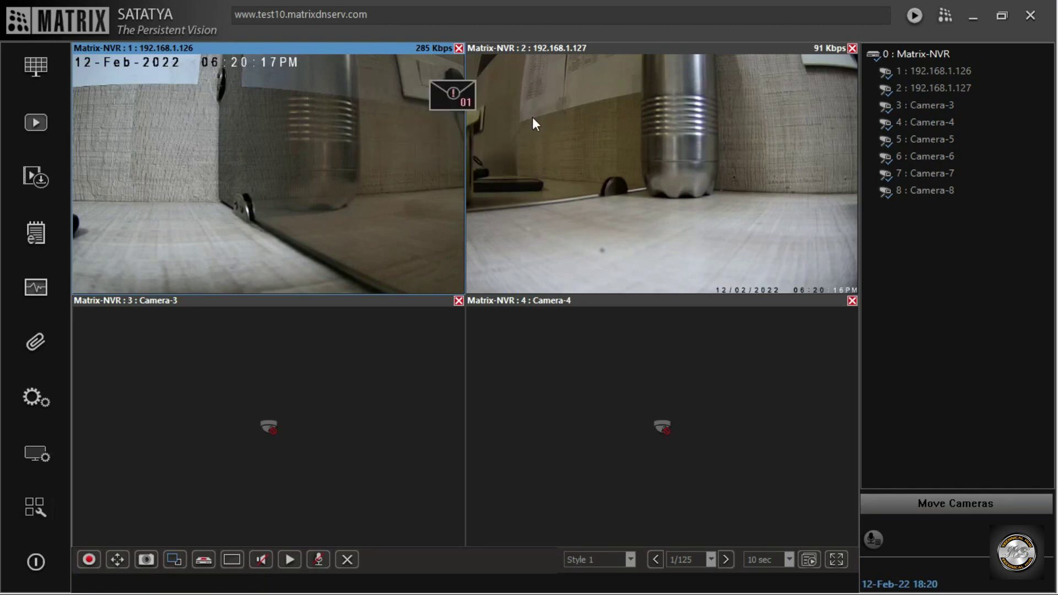
{"action": "left_click", "coordinate": [465, 91]}
{"action": "left_click", "coordinate": [623, 93]}
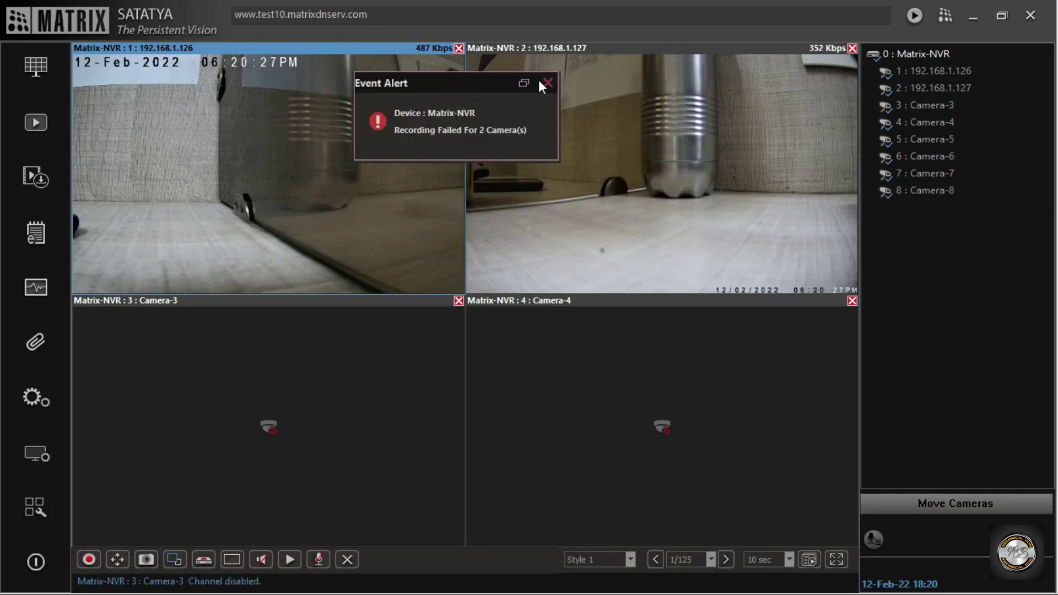
{"action": "left_click", "coordinate": [546, 83]}
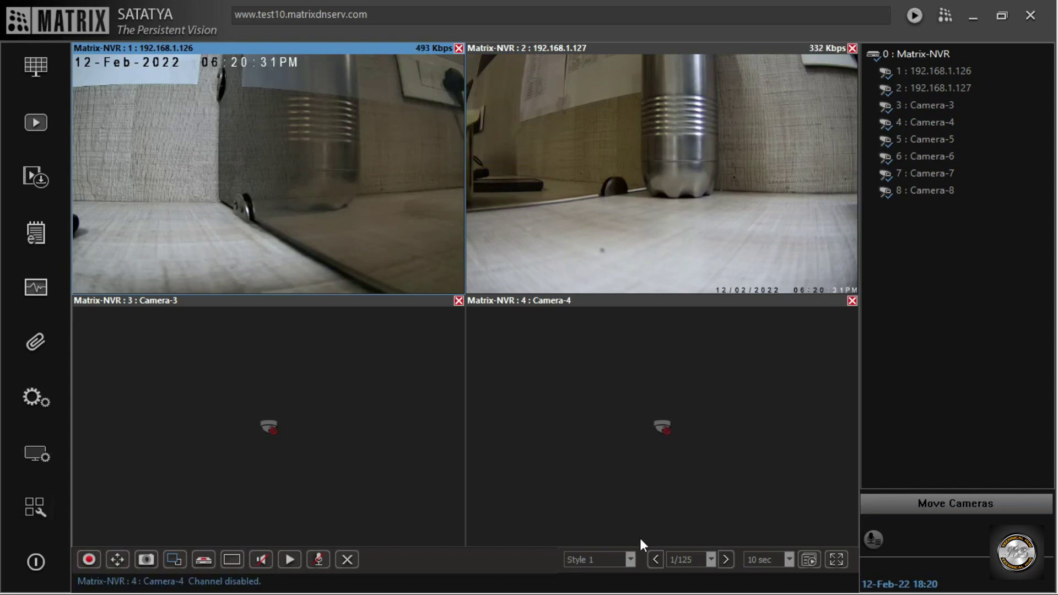
{"action": "left_click", "coordinate": [41, 566]}
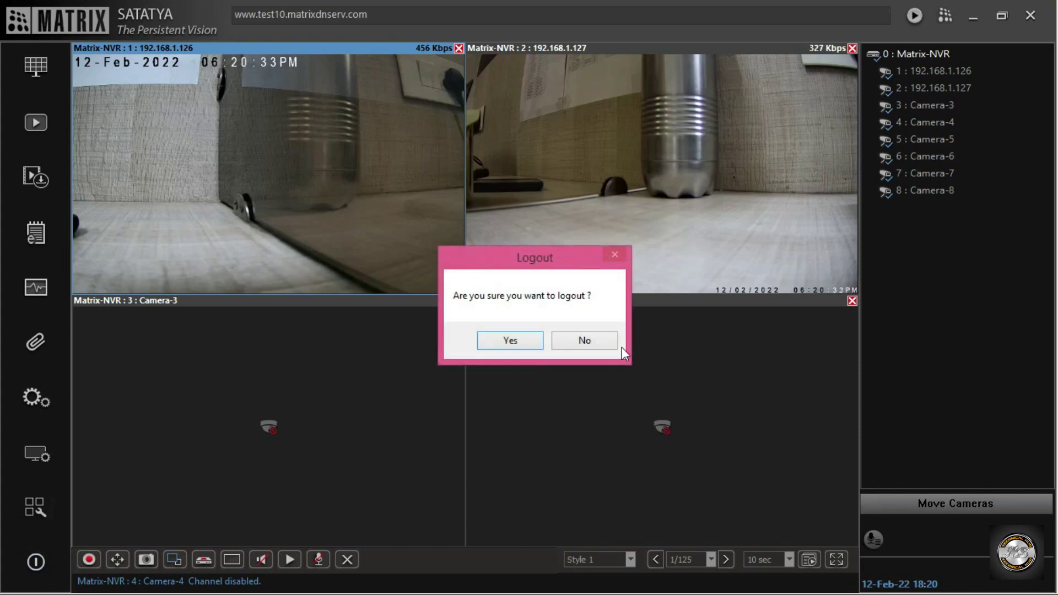
{"action": "left_click", "coordinate": [508, 342]}
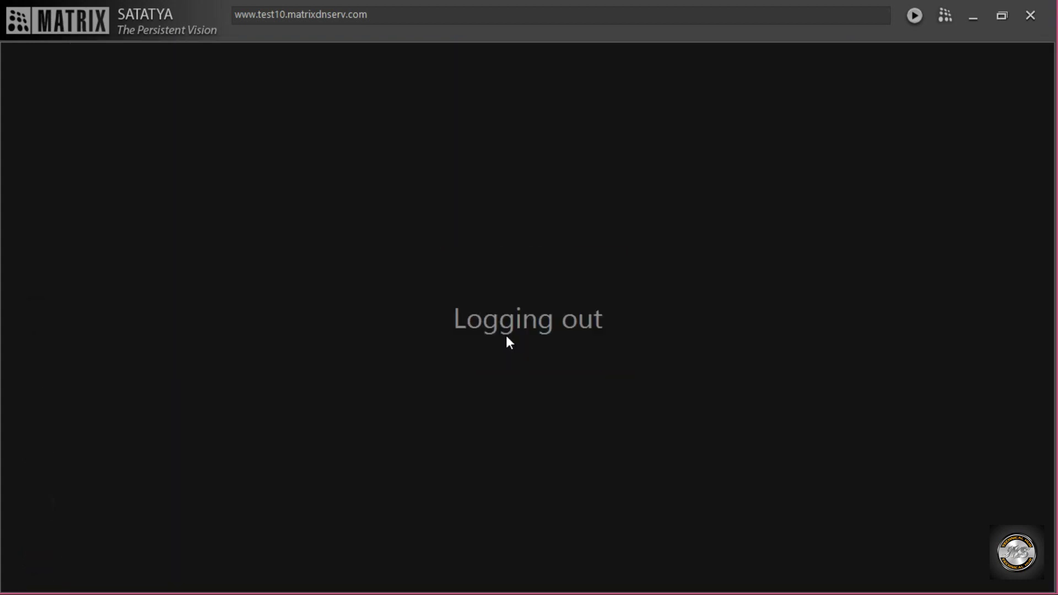